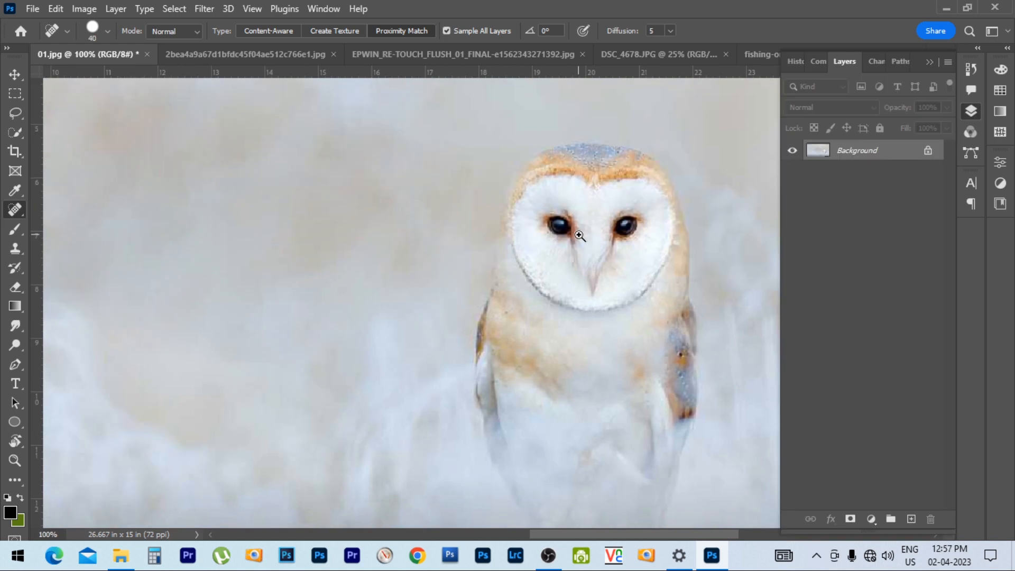
Remove the owl's eye on the image's left with the Spot Healing Brush, using size 60 and size 40 for the remnants
{"action": "scroll", "coordinate": [598, 240], "scroll_direction": "up", "scroll_amount": 2}
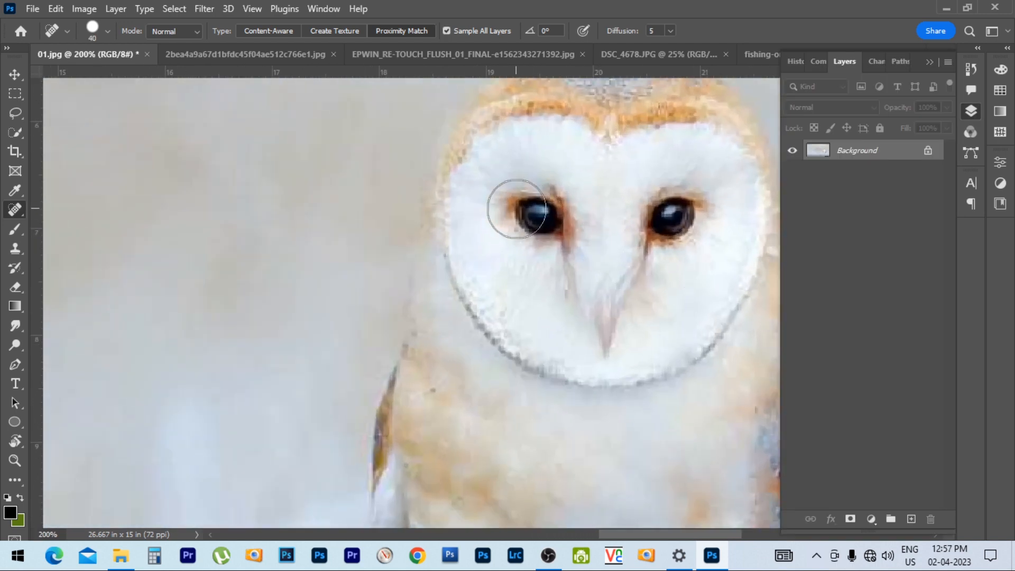
{"action": "key", "text": "bracketright"}
{"action": "key", "text": "bracketright"}
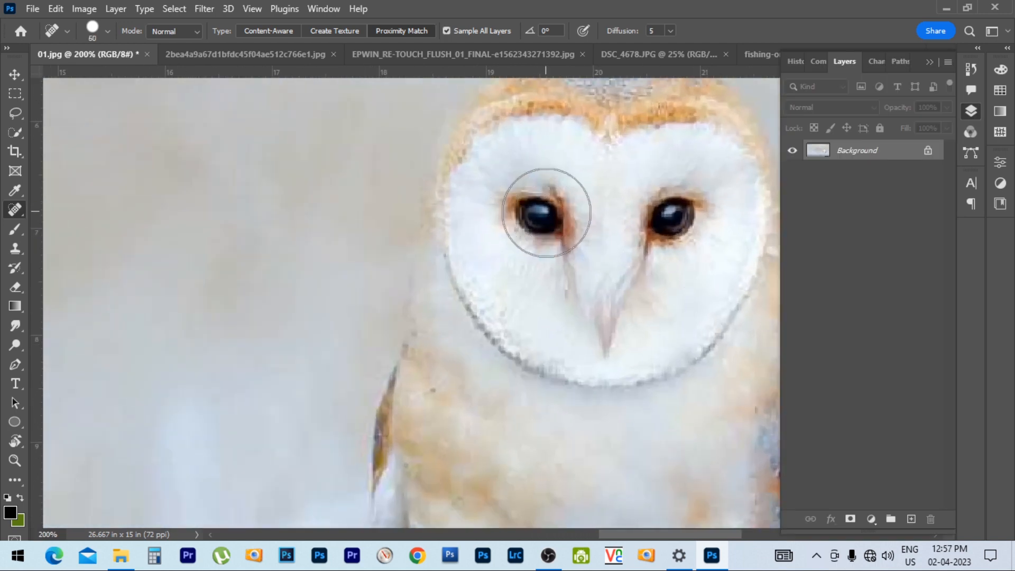
{"action": "left_click", "coordinate": [542, 214]}
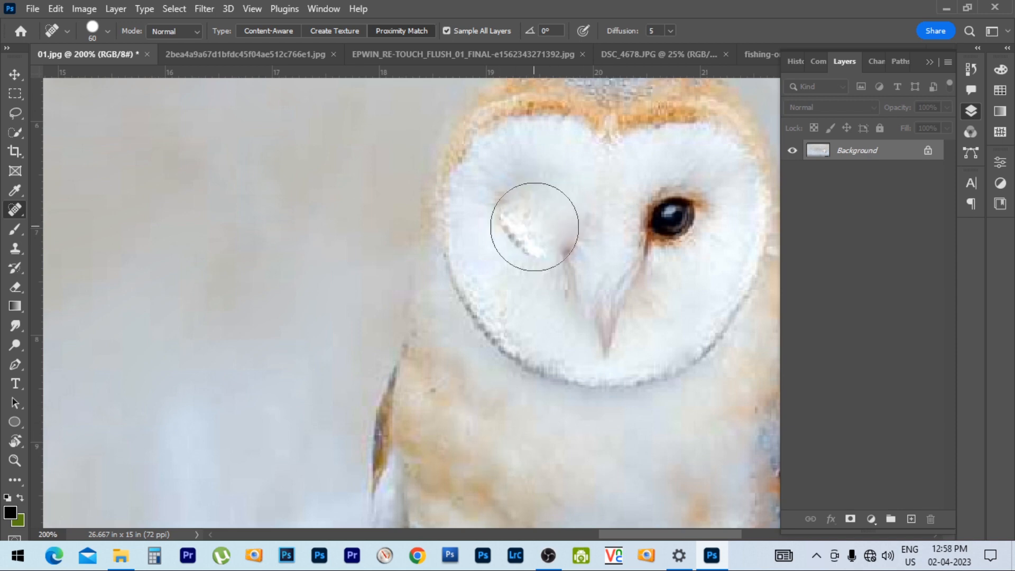
{"action": "key", "text": "bracketleft"}
{"action": "key", "text": "bracketleft"}
{"action": "left_click_drag", "start_coordinate": [512, 204], "coordinate": [529, 249]}
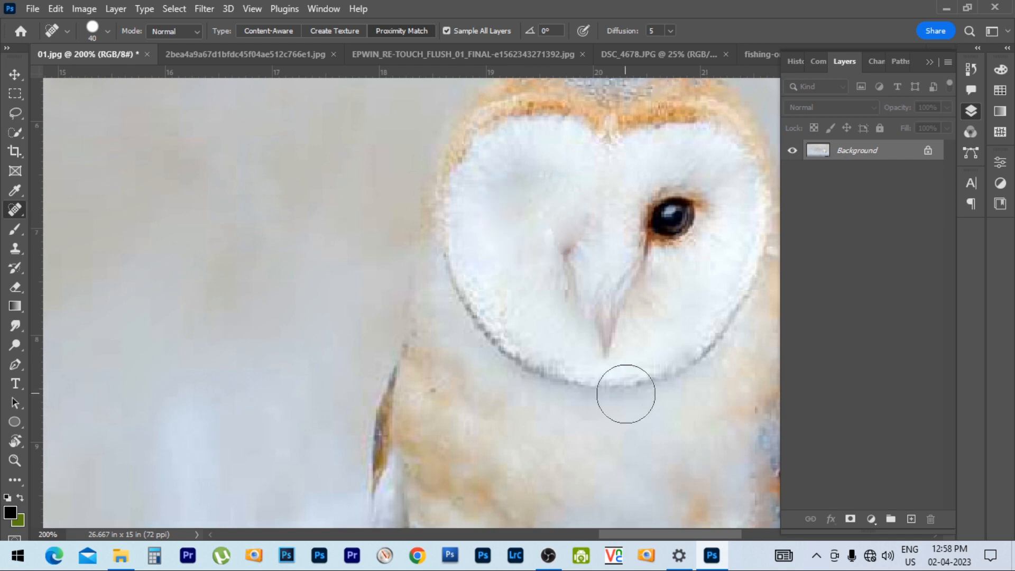
Heal away the owl's remaining eye and beak, and smooth the leftover marks in the middle of the face
{"action": "mouse_move", "coordinate": [665, 216]}
{"action": "left_mouse_down"}
{"action": "mouse_move", "coordinate": [685, 207]}
{"action": "mouse_move", "coordinate": [650, 229]}
{"action": "mouse_move", "coordinate": [657, 277]}
{"action": "mouse_move", "coordinate": [641, 278]}
{"action": "mouse_move", "coordinate": [659, 192]}
{"action": "mouse_move", "coordinate": [647, 206]}
{"action": "mouse_move", "coordinate": [643, 258]}
{"action": "mouse_move", "coordinate": [646, 244]}
{"action": "mouse_move", "coordinate": [622, 295]}
{"action": "left_mouse_up"}
{"action": "left_click", "coordinate": [613, 312]}
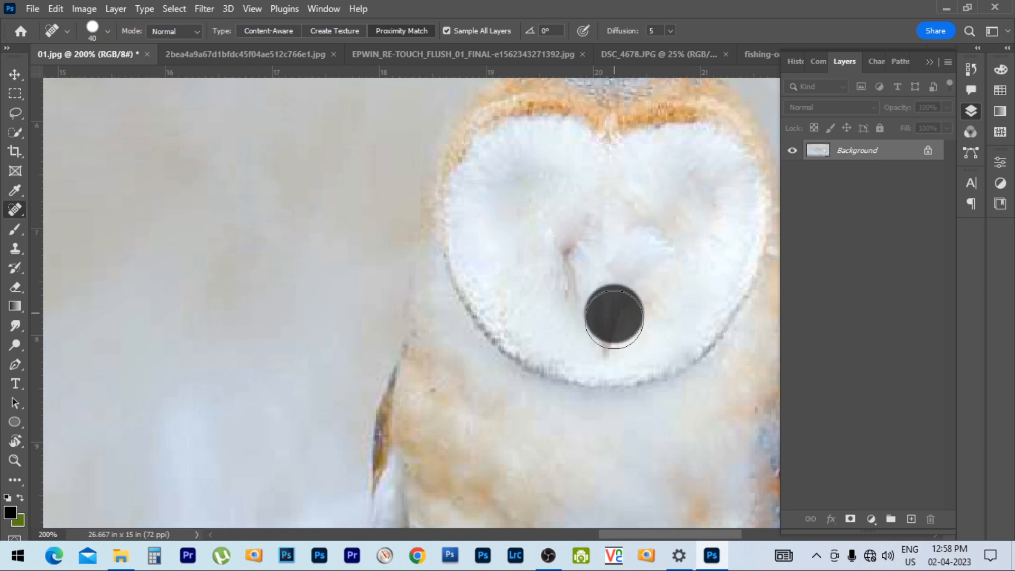
{"action": "left_click", "coordinate": [603, 332]}
{"action": "left_click_drag", "start_coordinate": [573, 249], "coordinate": [574, 272]}
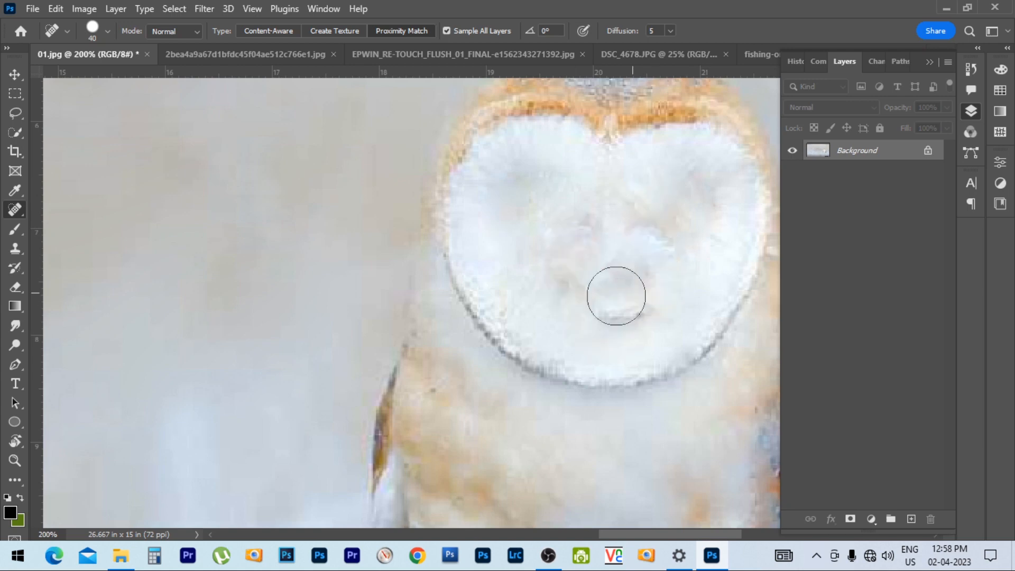
{"action": "left_click_drag", "start_coordinate": [638, 299], "coordinate": [639, 302]}
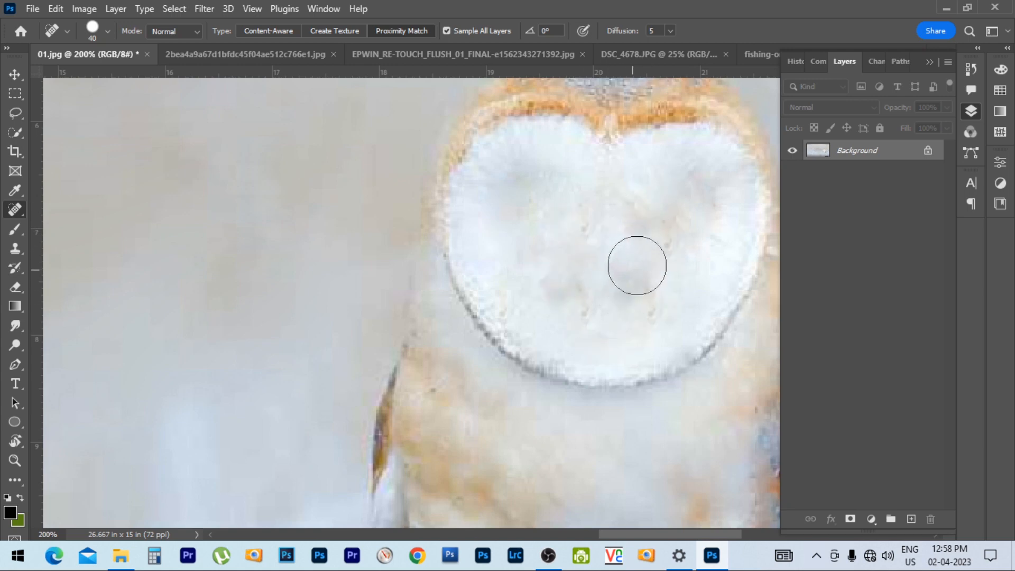
Switch to the seagull image, enlarge the healing brush to 90 and remove the smallest bird from the sky
{"action": "left_click", "coordinate": [227, 55]}
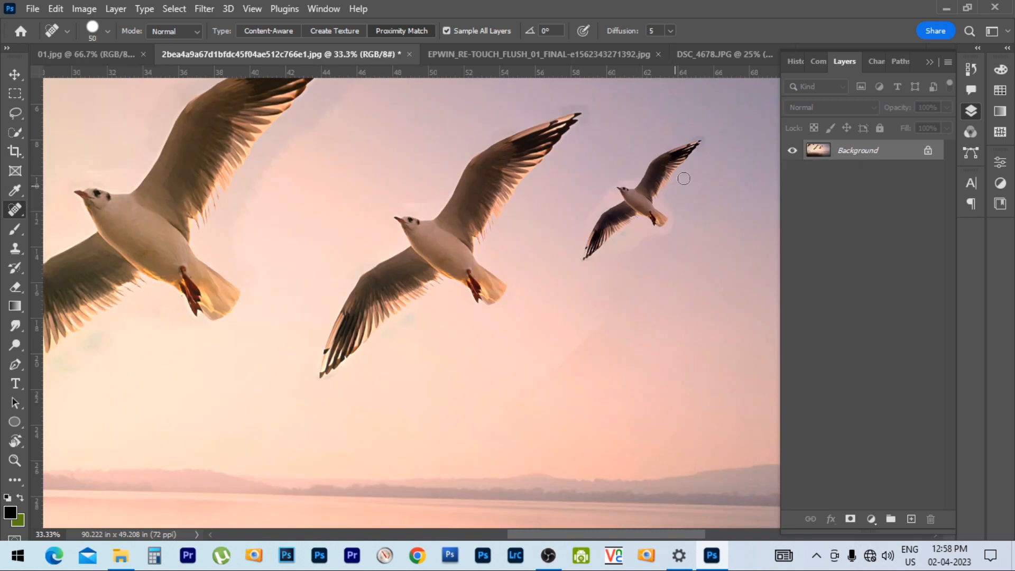
{"action": "key", "text": "bracketright"}
{"action": "key", "text": "bracketright"}
{"action": "key", "text": "bracketright"}
{"action": "key", "text": "bracketright"}
{"action": "mouse_move", "coordinate": [693, 144]}
{"action": "left_mouse_down"}
{"action": "mouse_move", "coordinate": [614, 193]}
{"action": "mouse_move", "coordinate": [657, 212]}
{"action": "mouse_move", "coordinate": [632, 208]}
{"action": "mouse_move", "coordinate": [594, 249]}
{"action": "mouse_move", "coordinate": [617, 210]}
{"action": "mouse_move", "coordinate": [639, 230]}
{"action": "left_mouse_up"}
Heal the leftover patches in the sky where the smallest seagull was
{"action": "left_click", "coordinate": [654, 199], "text": "ctrl"}
{"action": "left_click", "coordinate": [655, 199], "text": "ctrl"}
{"action": "mouse_move", "coordinate": [593, 181]}
{"action": "left_mouse_down"}
{"action": "mouse_move", "coordinate": [662, 253]}
{"action": "mouse_move", "coordinate": [654, 231]}
{"action": "mouse_move", "coordinate": [606, 195]}
{"action": "mouse_move", "coordinate": [517, 309]}
{"action": "mouse_move", "coordinate": [651, 165]}
{"action": "mouse_move", "coordinate": [738, 97]}
{"action": "mouse_move", "coordinate": [670, 132]}
{"action": "mouse_move", "coordinate": [650, 159]}
{"action": "mouse_move", "coordinate": [647, 187]}
{"action": "mouse_move", "coordinate": [565, 267]}
{"action": "mouse_move", "coordinate": [532, 254]}
{"action": "mouse_move", "coordinate": [586, 177]}
{"action": "left_mouse_up"}
{"action": "left_click_drag", "start_coordinate": [657, 225], "coordinate": [657, 254]}
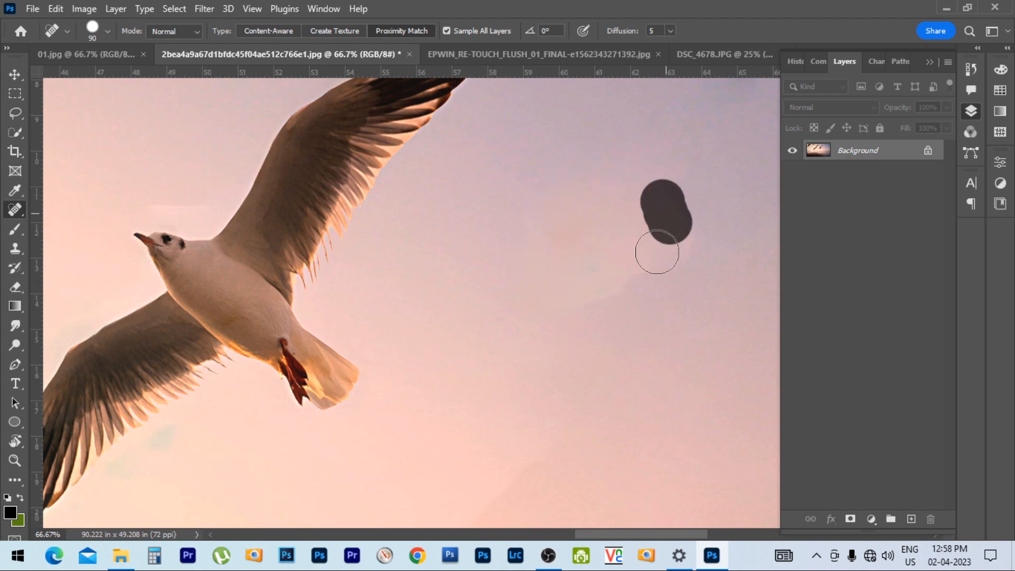
Set the healing type to Content-Aware and remove the seagull over the middle of the sky
{"action": "scroll", "coordinate": [523, 240], "scroll_direction": "down", "scroll_amount": 2}
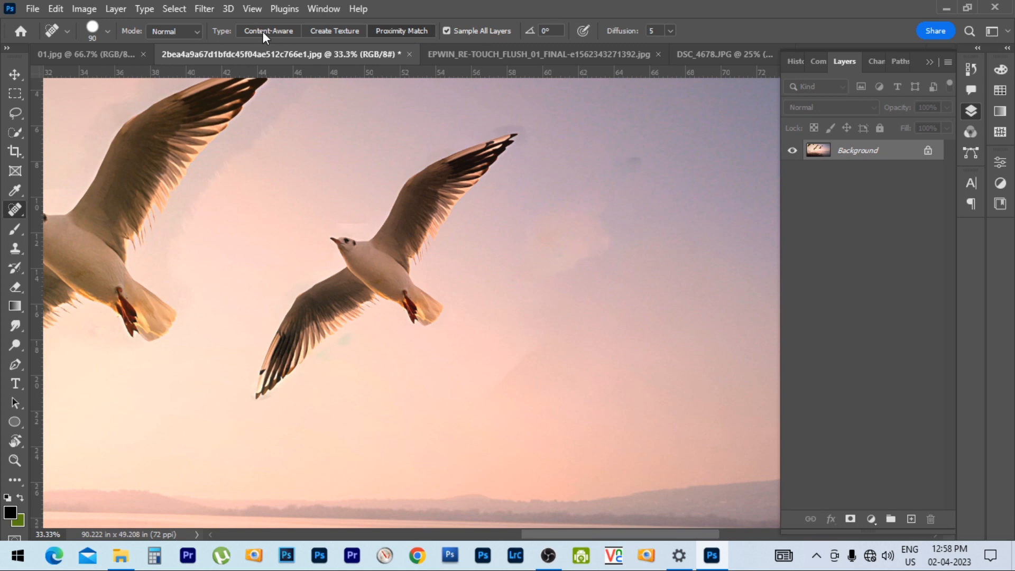
{"action": "mouse_move", "coordinate": [336, 241]}
{"action": "left_mouse_down"}
{"action": "mouse_move", "coordinate": [403, 224]}
{"action": "mouse_move", "coordinate": [446, 176]}
{"action": "mouse_move", "coordinate": [393, 266]}
{"action": "mouse_move", "coordinate": [328, 297]}
{"action": "mouse_move", "coordinate": [280, 343]}
{"action": "mouse_move", "coordinate": [423, 317]}
{"action": "mouse_move", "coordinate": [398, 269]}
{"action": "mouse_move", "coordinate": [441, 317]}
{"action": "mouse_move", "coordinate": [302, 324]}
{"action": "mouse_move", "coordinate": [264, 364]}
{"action": "mouse_move", "coordinate": [270, 392]}
{"action": "left_mouse_up"}
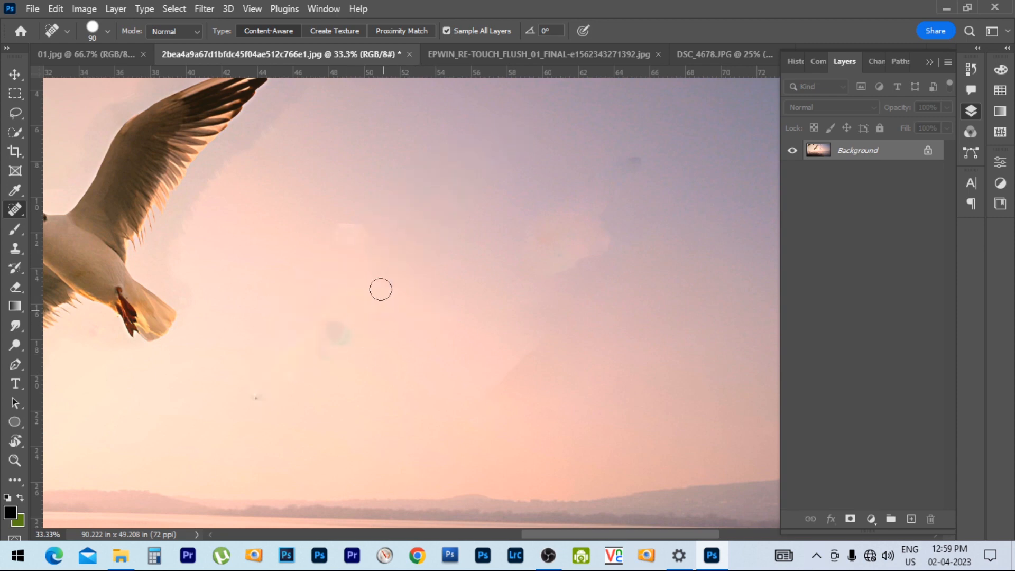
{"action": "key", "text": "ctrl+minus"}
{"action": "key", "text": "ctrl+minus"}
{"action": "key", "text": "ctrl+minus"}
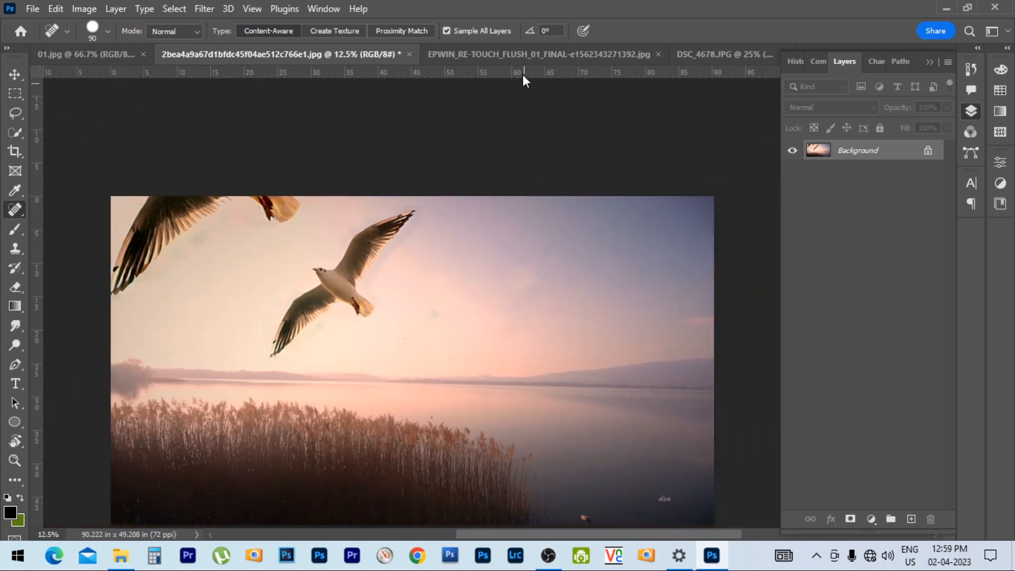
Switch to DSC_4678.JPG and restore its Levels history state
{"action": "left_click", "coordinate": [523, 54]}
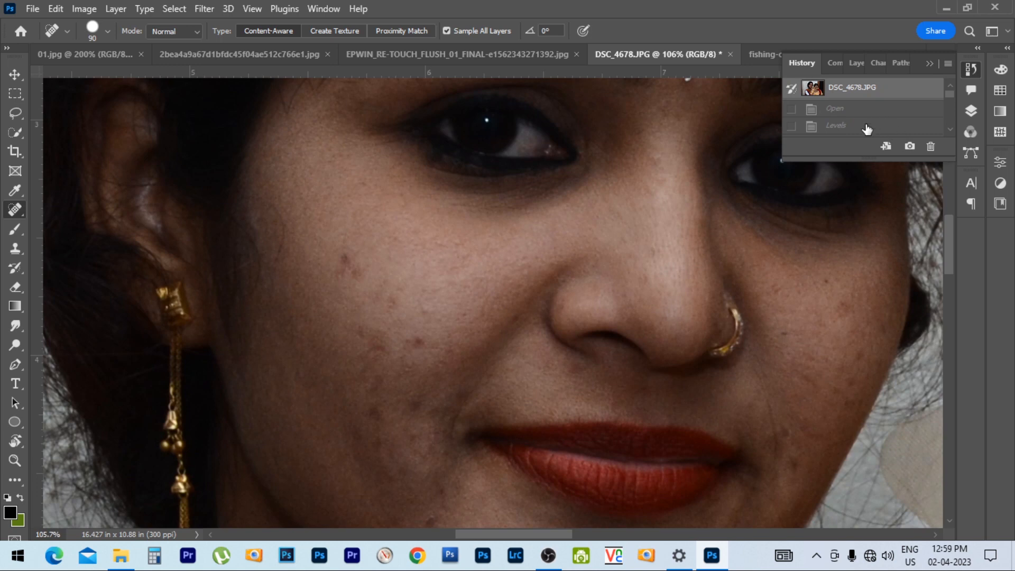
{"action": "left_click", "coordinate": [867, 126]}
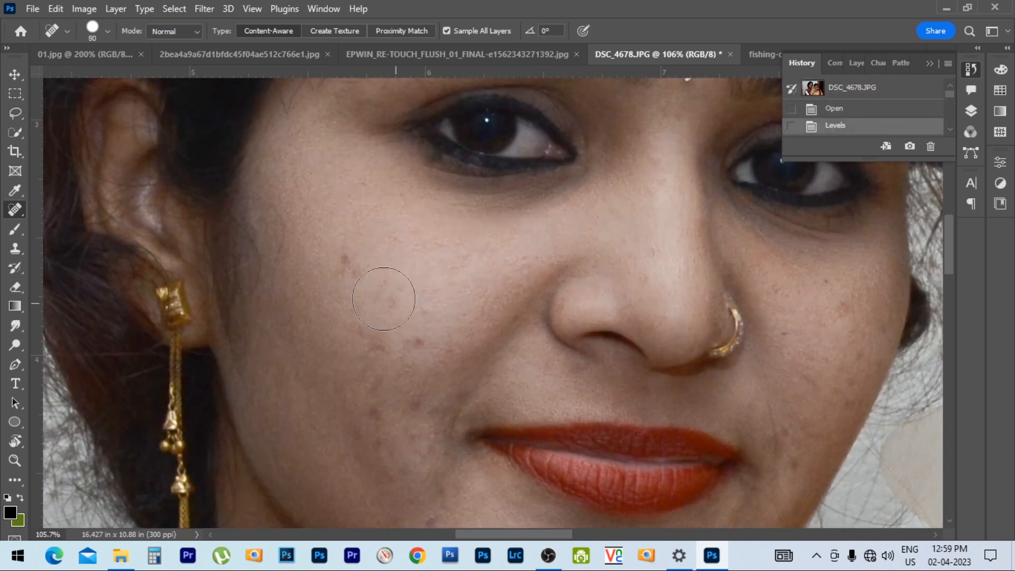
Reduce the healing brush to 45 and heal the dark spots on the woman's upper cheek beside the earring
{"action": "key", "text": "bracketleft"}
{"action": "key", "text": "bracketleft"}
{"action": "key", "text": "bracketleft"}
{"action": "key", "text": "bracketleft"}
{"action": "left_click", "coordinate": [346, 264]}
{"action": "left_click_drag", "start_coordinate": [385, 300], "coordinate": [390, 311]}
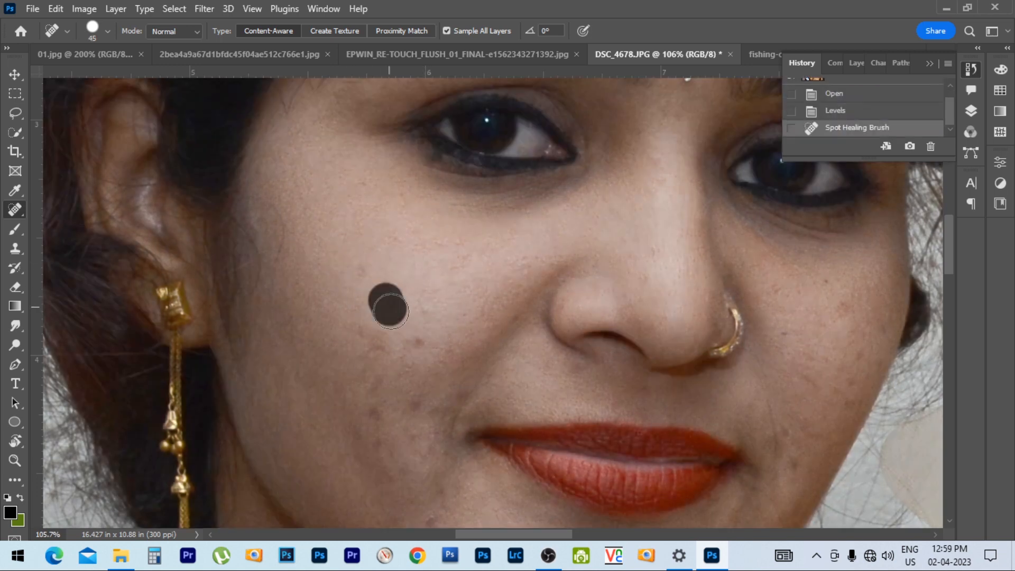
{"action": "left_click", "coordinate": [412, 347]}
{"action": "left_click", "coordinate": [366, 340]}
{"action": "left_click", "coordinate": [379, 348]}
{"action": "left_click", "coordinate": [357, 281]}
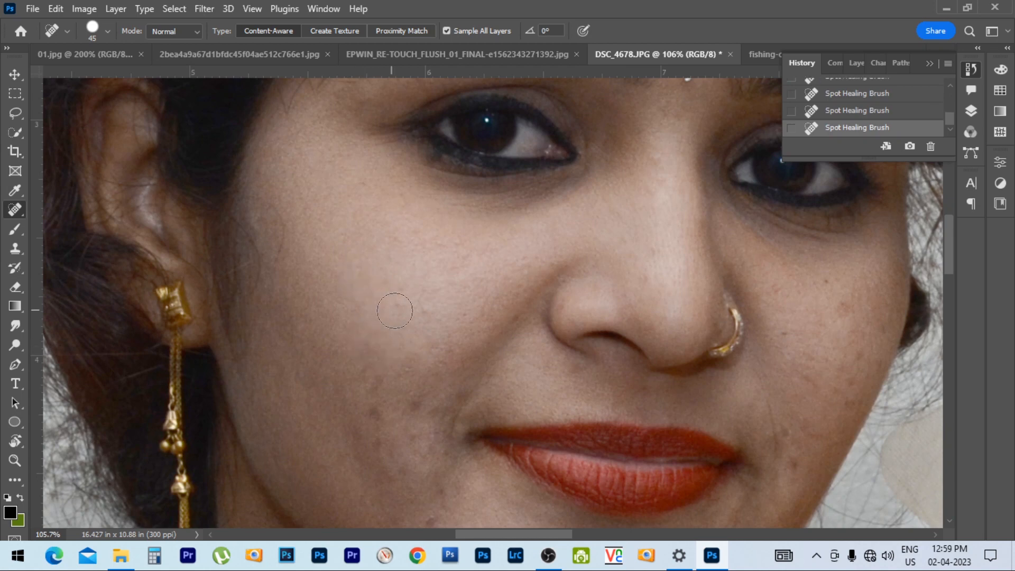
Heal the blemishes on the lower part of the same cheek, between the earring and the mouth corner
{"action": "left_click", "coordinate": [409, 376]}
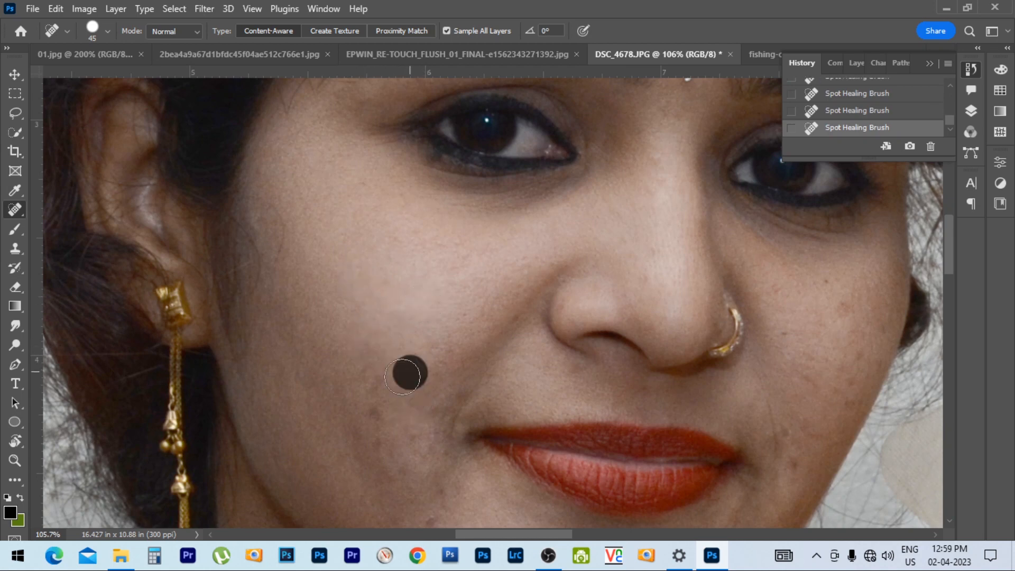
{"action": "left_click", "coordinate": [375, 416]}
{"action": "left_click", "coordinate": [405, 435]}
{"action": "left_click", "coordinate": [375, 455]}
{"action": "left_click", "coordinate": [362, 421]}
{"action": "left_click", "coordinate": [374, 356]}
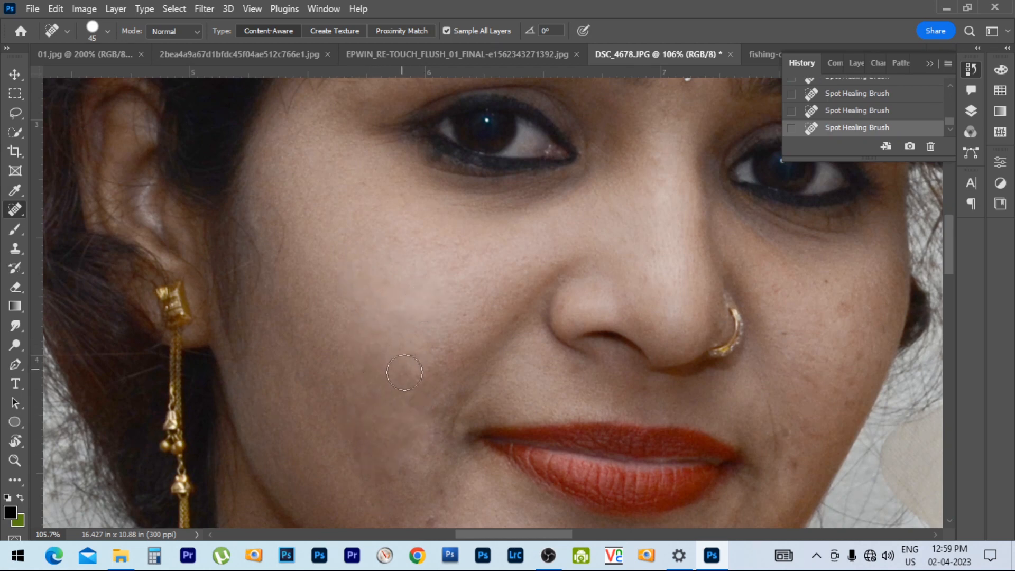
{"action": "left_click", "coordinate": [412, 381]}
Heal the spots along the woman's jaw and chin with the healing brush at size 40
{"action": "scroll", "coordinate": [470, 368], "scroll_direction": "down", "scroll_amount": 3}
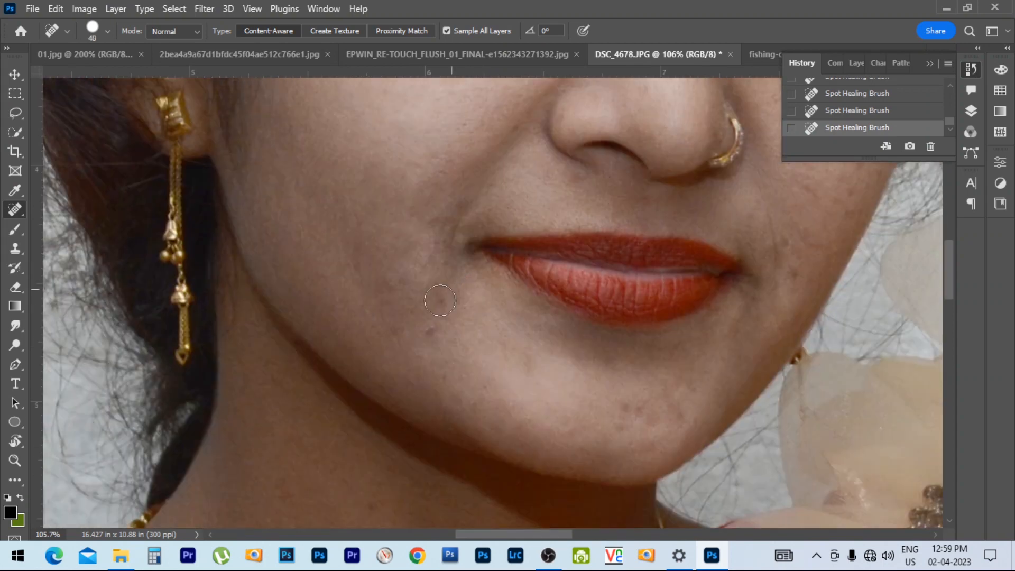
{"action": "left_click", "coordinate": [432, 330]}
{"action": "left_click", "coordinate": [398, 330]}
{"action": "left_click", "coordinate": [645, 407]}
{"action": "left_click", "coordinate": [668, 412]}
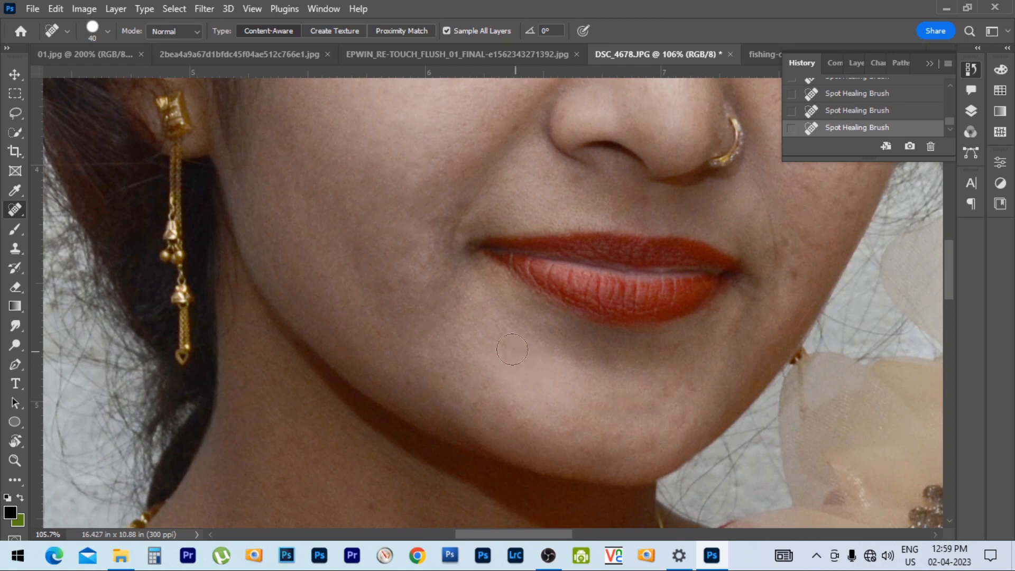
Heal the blemishes below the nose and on the cheek beside the nose ring
{"action": "left_click_drag", "start_coordinate": [682, 194], "coordinate": [600, 286]}
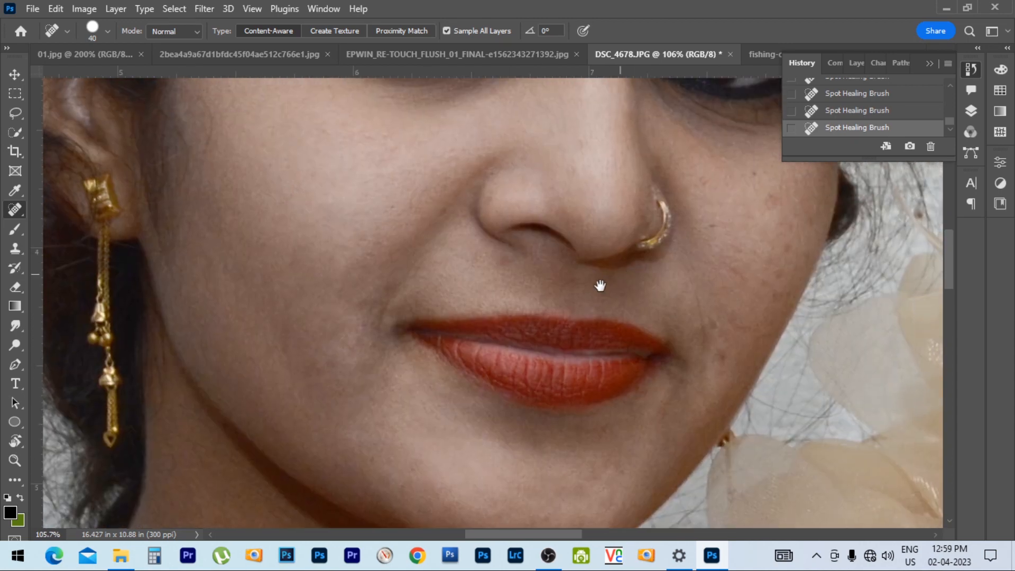
{"action": "left_click", "coordinate": [506, 266]}
{"action": "left_click", "coordinate": [781, 254]}
{"action": "left_click", "coordinate": [717, 236]}
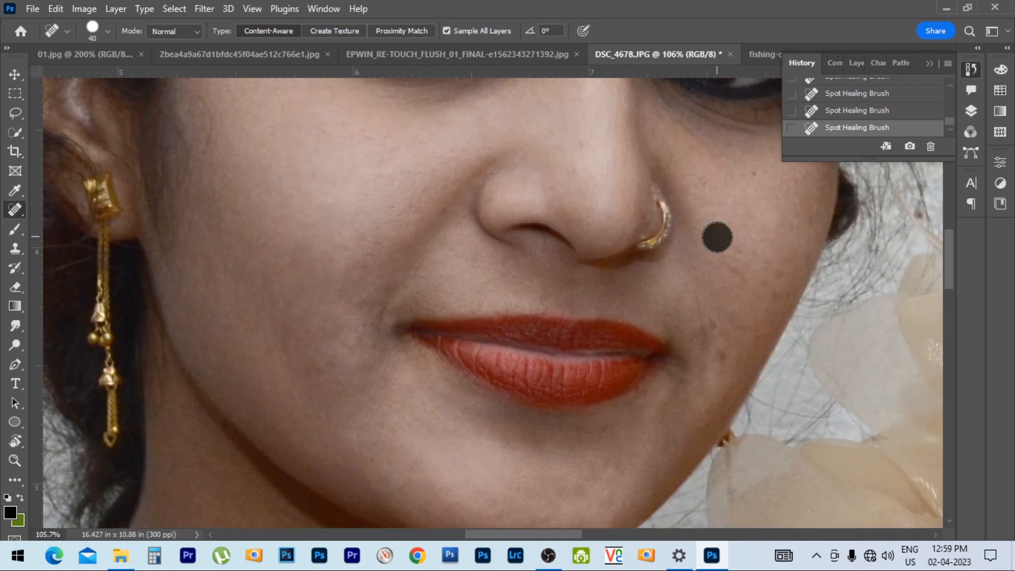
Heal the spots beside the mouth corner using the Proximity Match type, and set the type back to Content-Aware
{"action": "left_click", "coordinate": [371, 30]}
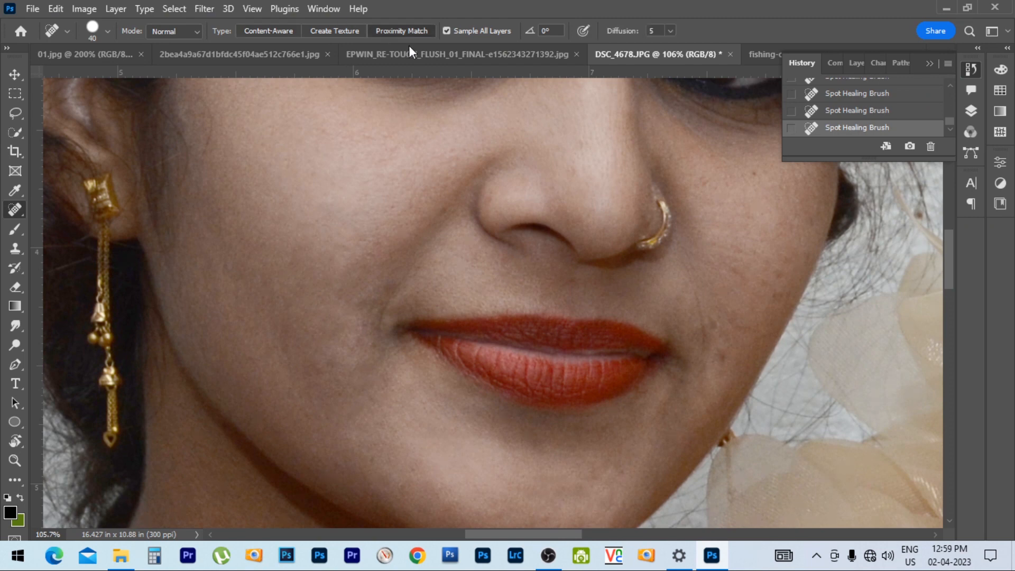
{"action": "left_click", "coordinate": [721, 330]}
{"action": "left_click", "coordinate": [723, 353]}
{"action": "left_click", "coordinate": [713, 323]}
{"action": "left_click", "coordinate": [282, 30]}
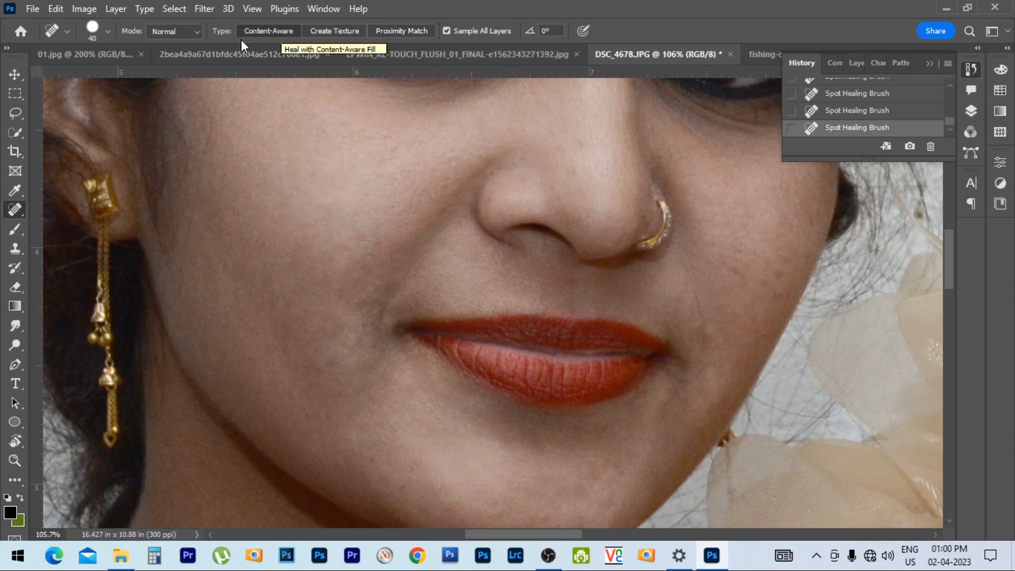
{"action": "left_click", "coordinate": [194, 32]}
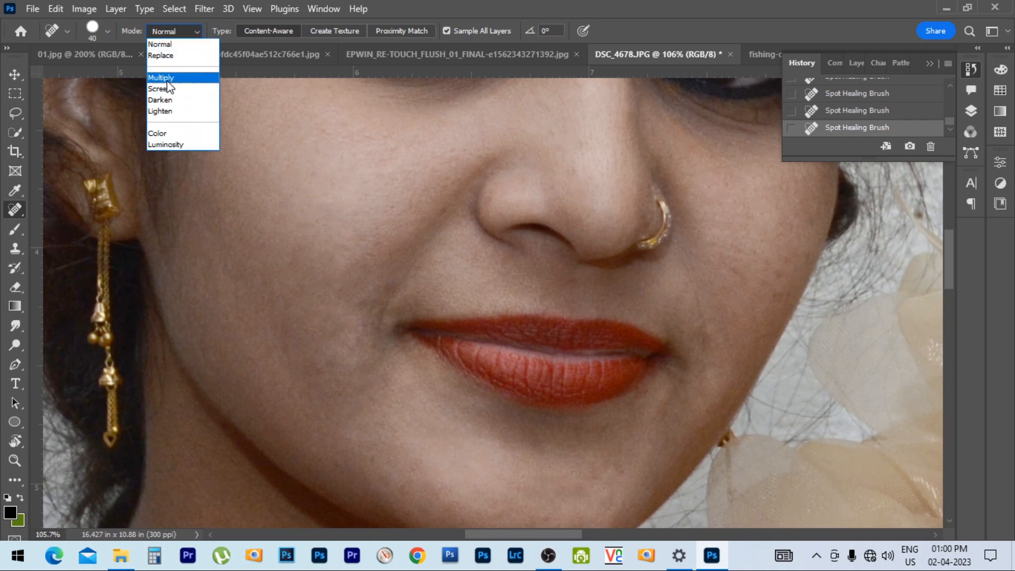
{"action": "left_click", "coordinate": [973, 109]}
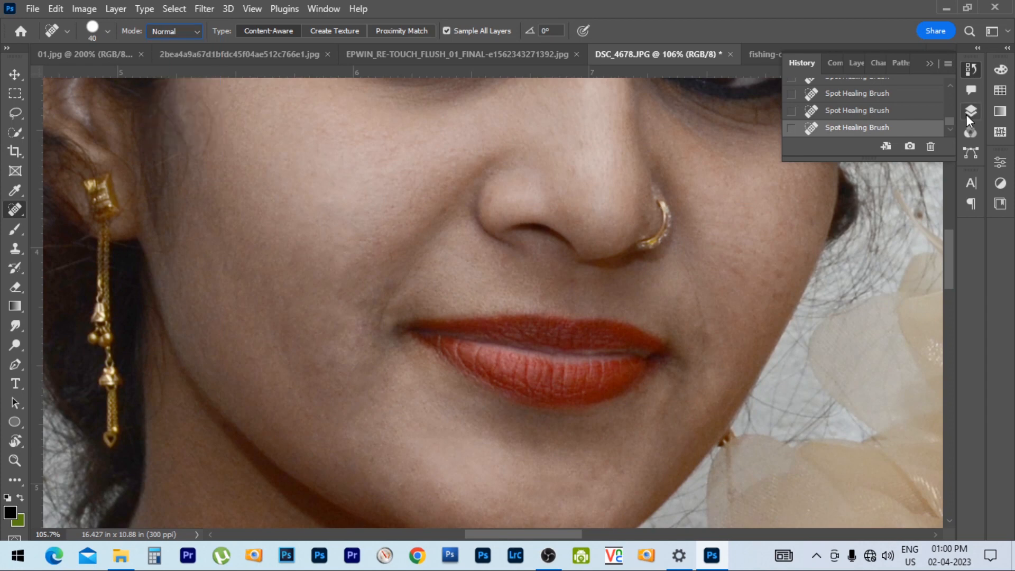
Revert the photo to its Levels history state and add a new empty layer above the Background
{"action": "left_click", "coordinate": [968, 112]}
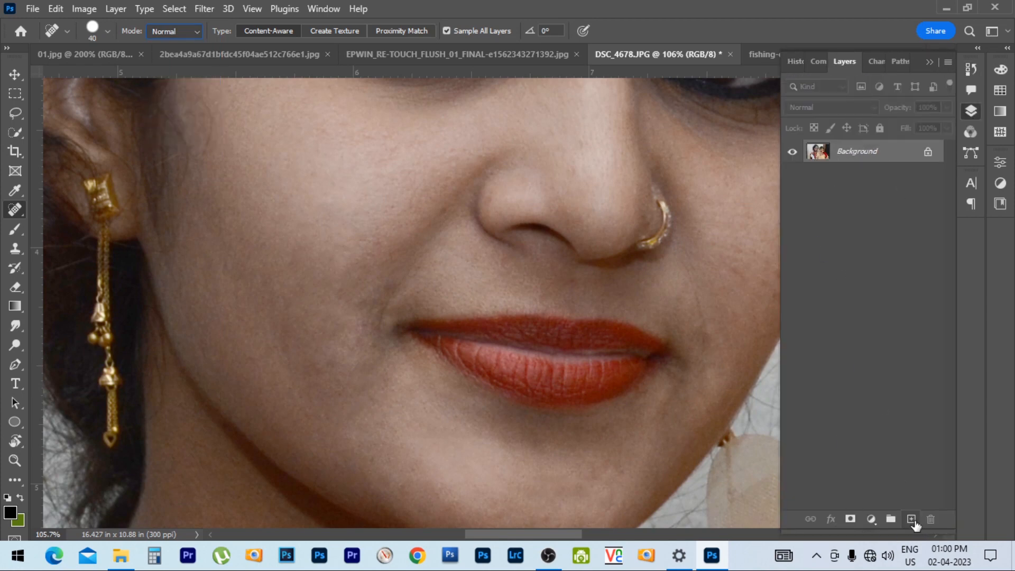
{"action": "left_click", "coordinate": [969, 72]}
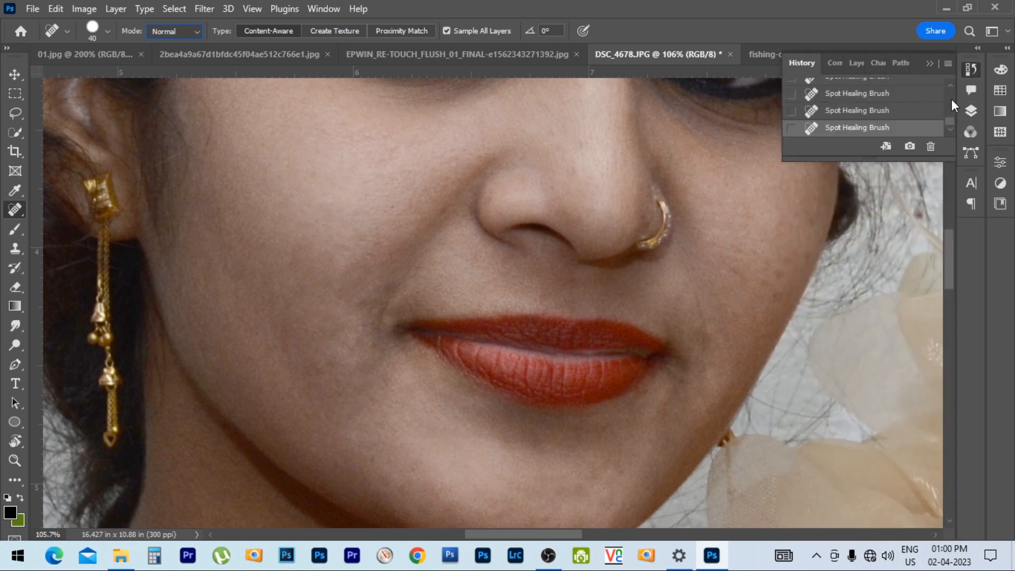
{"action": "scroll", "coordinate": [950, 100], "scroll_direction": "up", "scroll_amount": 10}
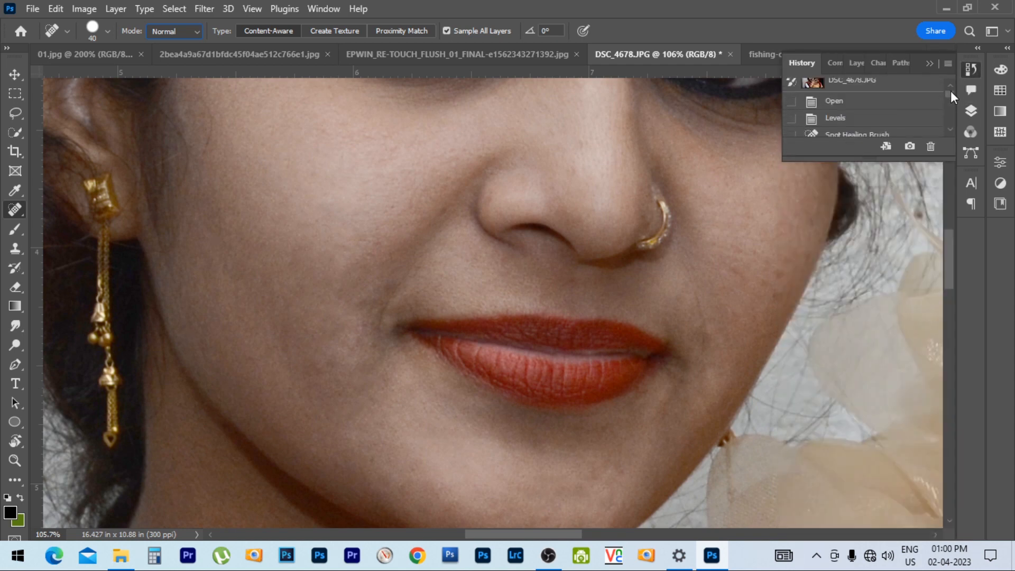
{"action": "left_click", "coordinate": [851, 123]}
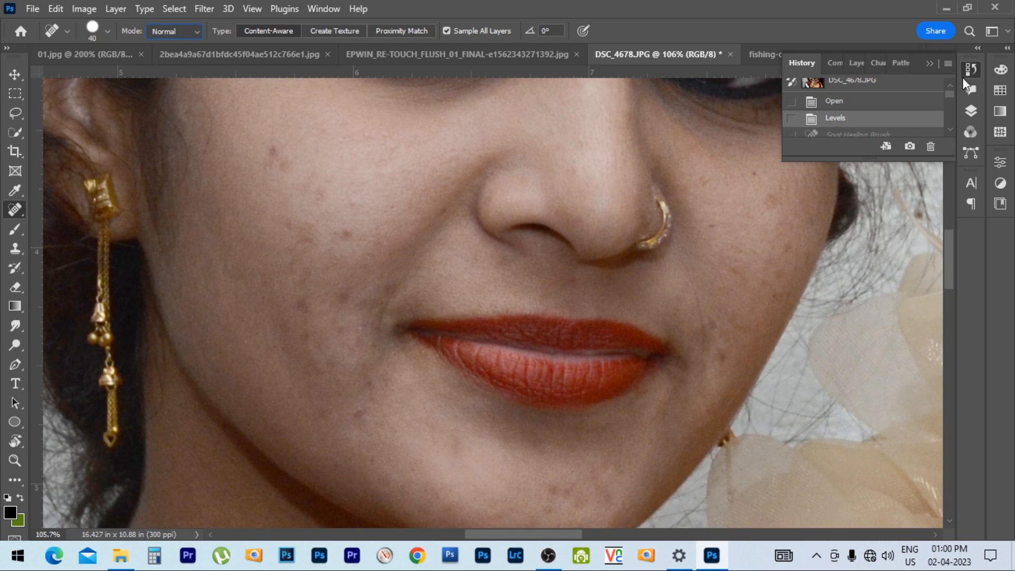
{"action": "left_click", "coordinate": [972, 111]}
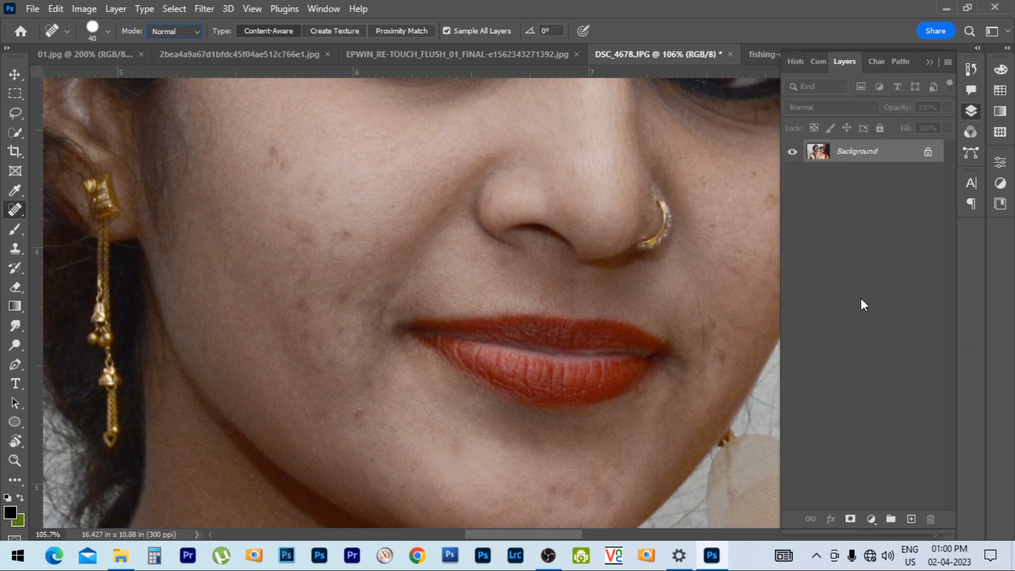
{"action": "left_click", "coordinate": [912, 519]}
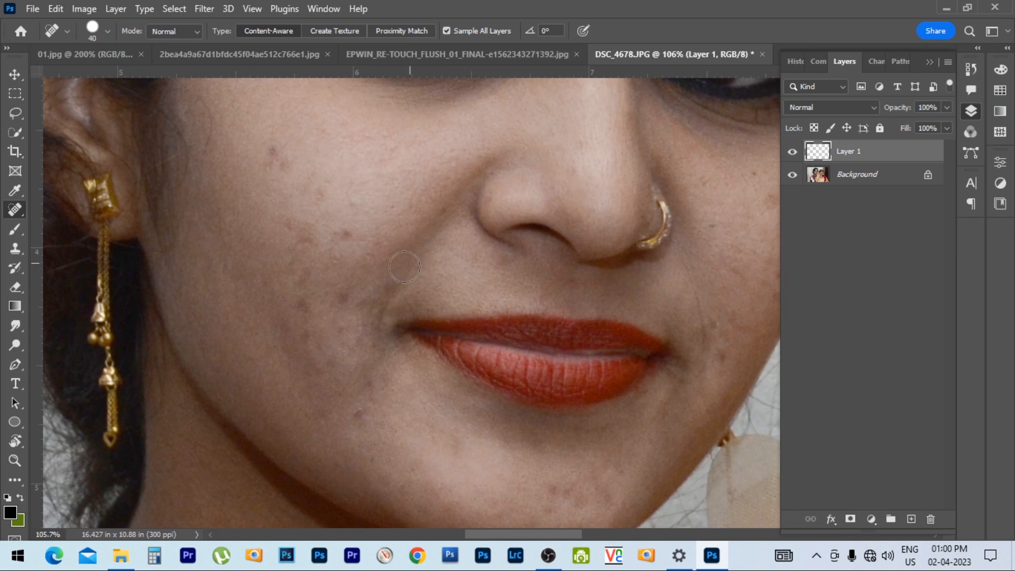
Heal the dark spots on the woman's upper cheek on the new layer, enlarging the brush to 45
{"action": "left_click_drag", "start_coordinate": [270, 155], "coordinate": [278, 167]}
{"action": "key", "text": "]"}
{"action": "left_click", "coordinate": [295, 159]}
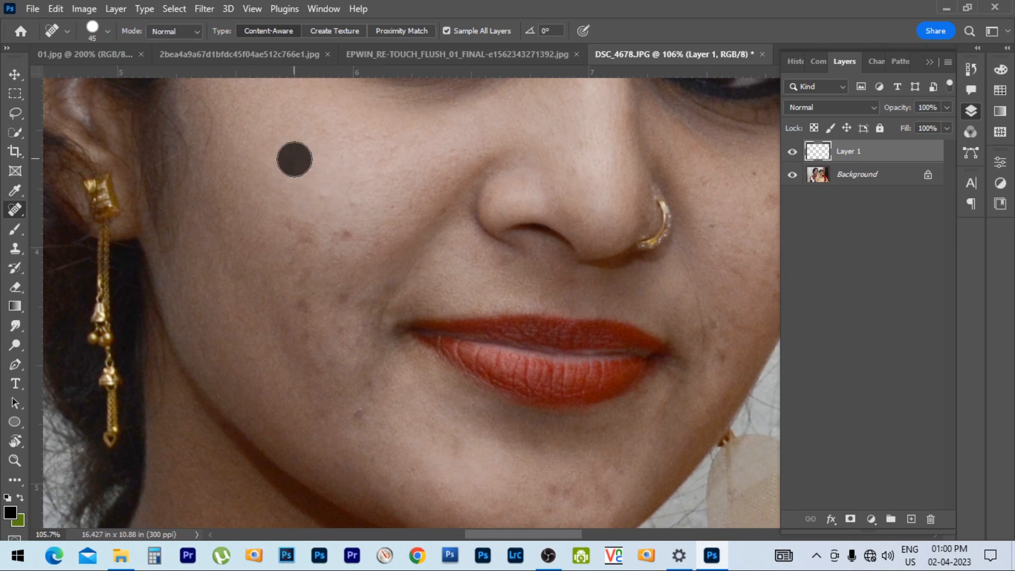
Delete the healing layer above the Background
{"action": "left_click", "coordinate": [195, 30]}
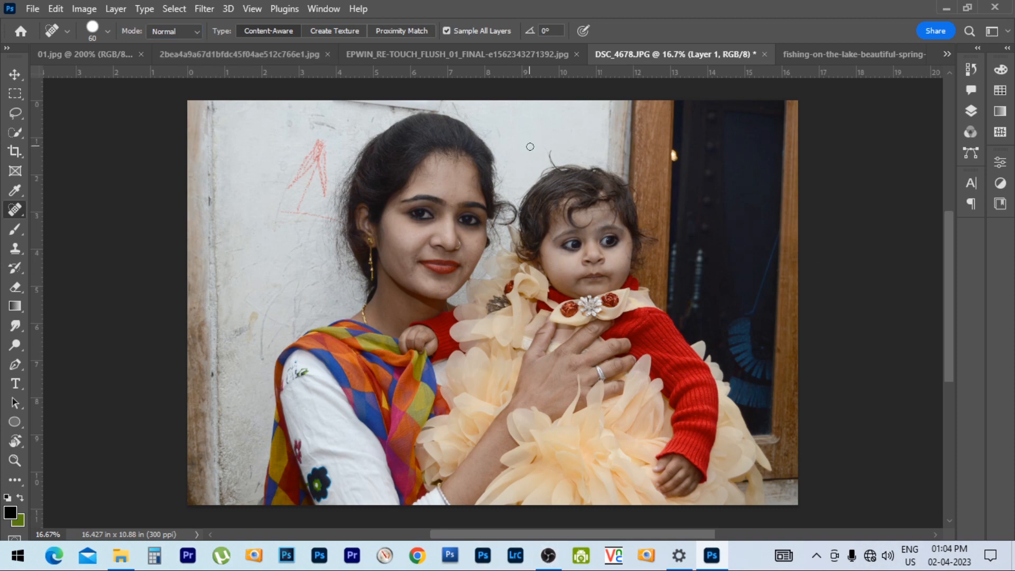
{"action": "left_click_drag", "start_coordinate": [433, 233], "coordinate": [488, 281]}
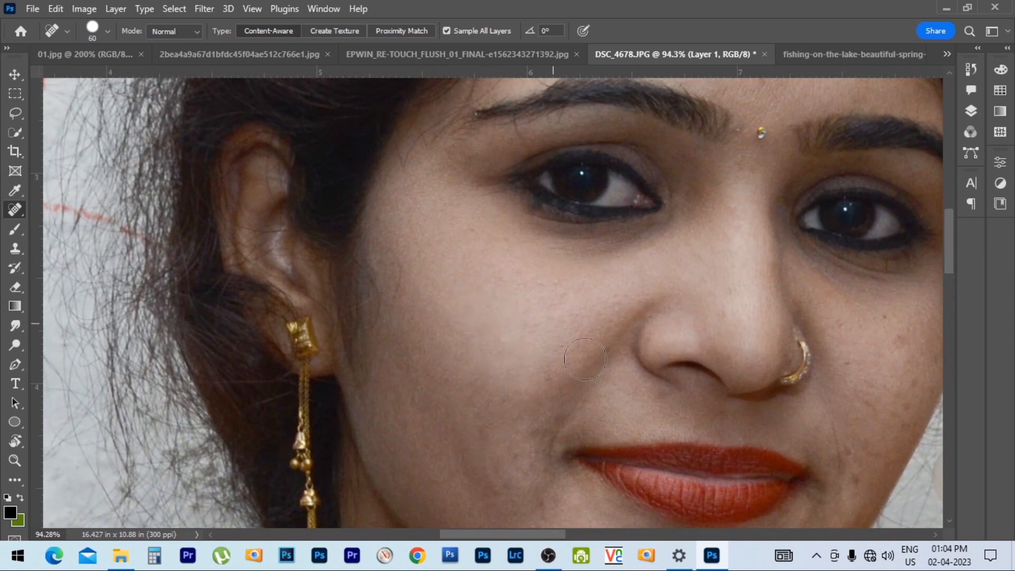
{"action": "left_click", "coordinate": [971, 111]}
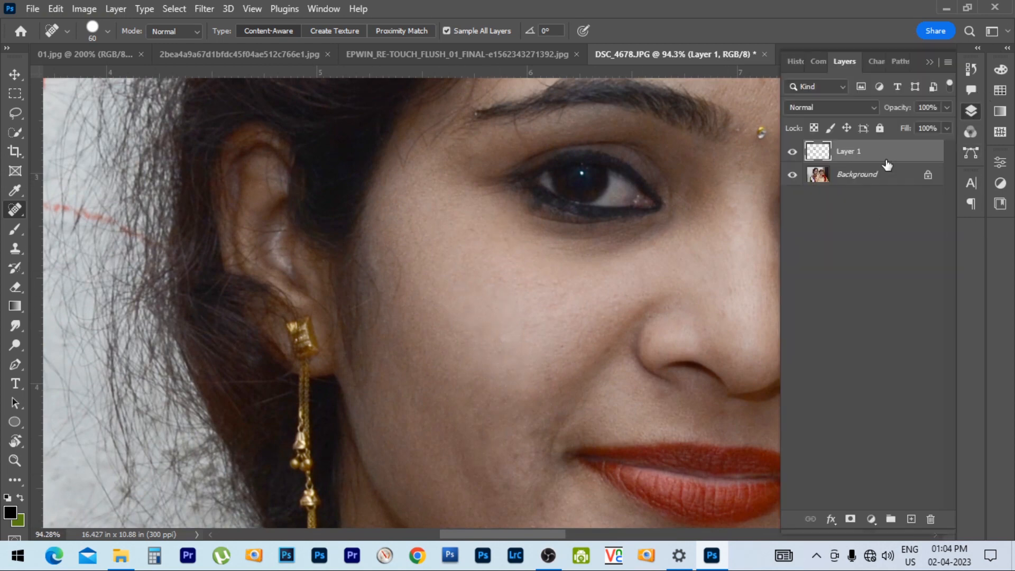
{"action": "left_click", "coordinate": [931, 520]}
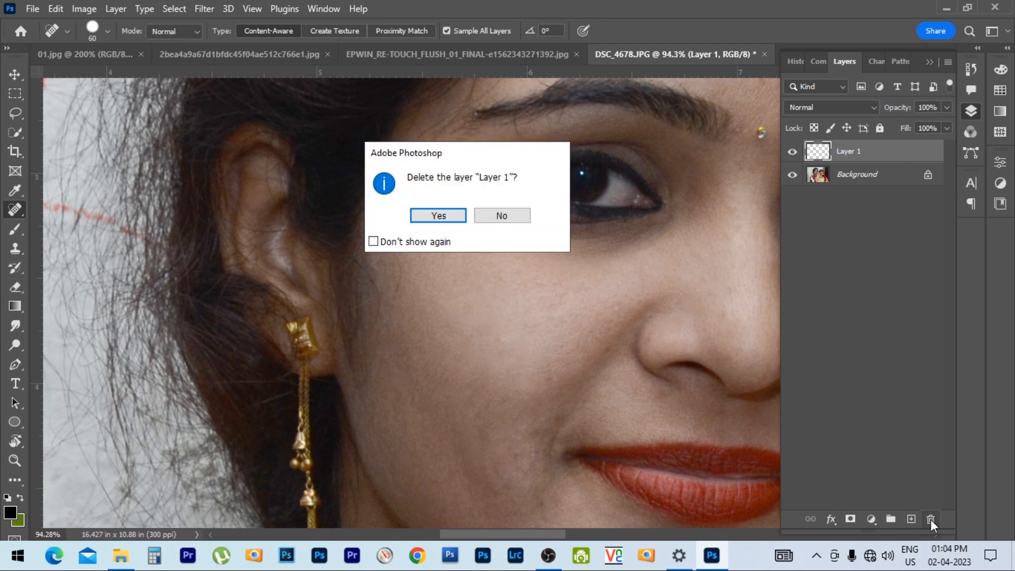
{"action": "key", "text": "Return"}
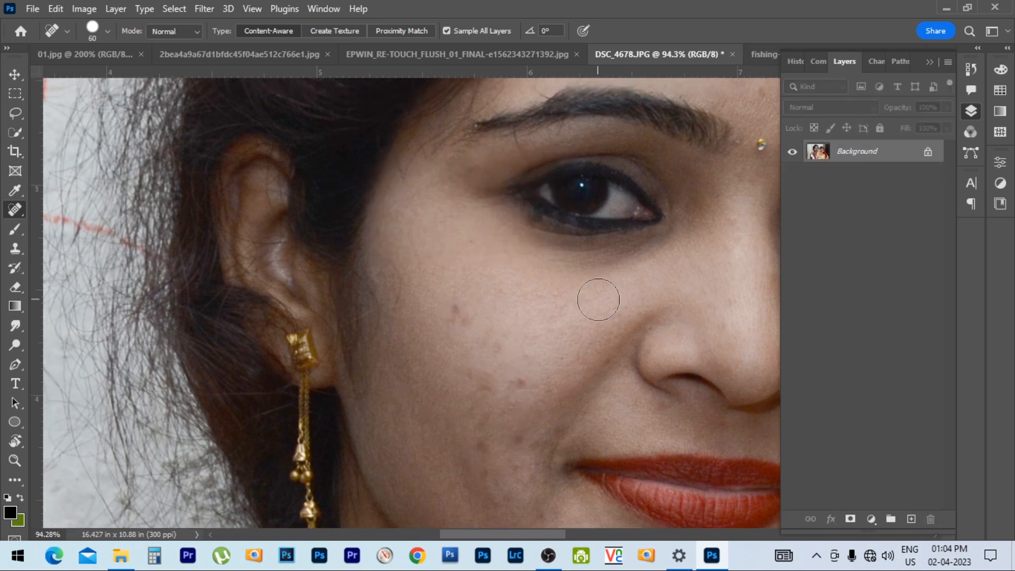
Add a new empty layer and paint two small black marks on the dark upper-cheek spots with a size 9 Brush
{"action": "scroll", "coordinate": [531, 333], "scroll_direction": "up", "scroll_amount": 3}
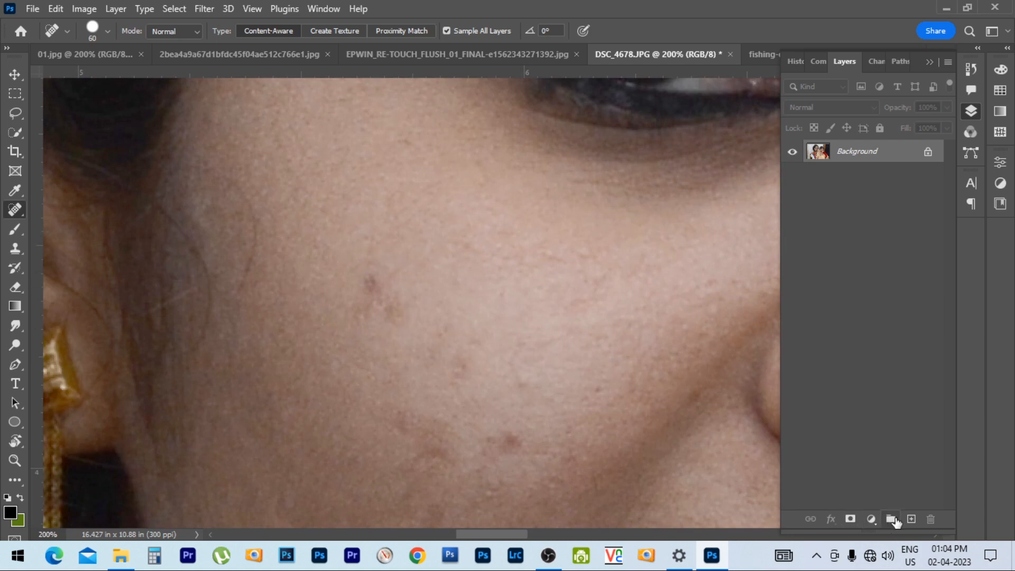
{"action": "left_click", "coordinate": [911, 519]}
{"action": "key", "text": "b"}
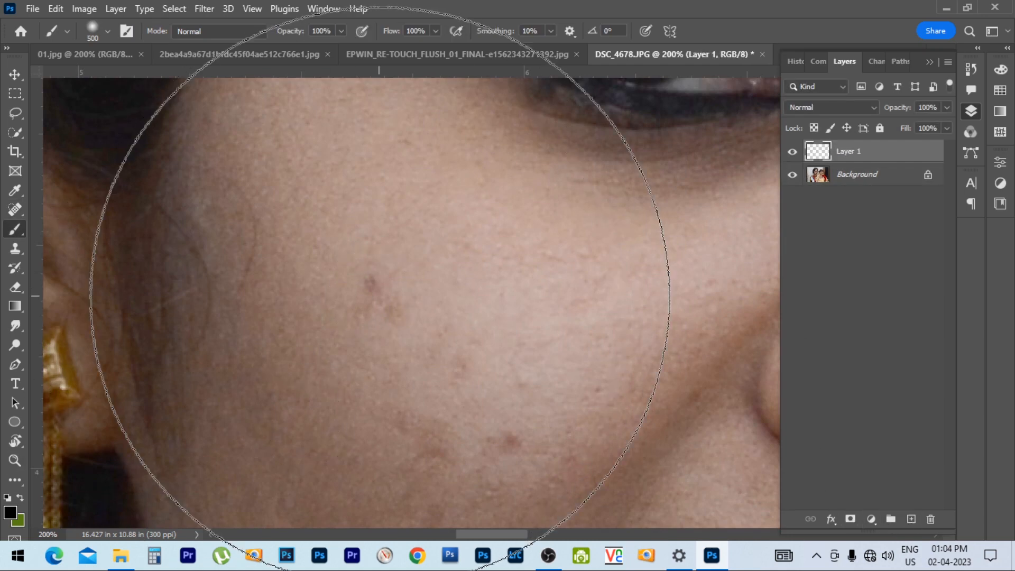
{"action": "key", "text": "bracketleft"}
{"action": "key", "text": "bracketleft"}
{"action": "key", "text": "bracketleft"}
{"action": "key", "text": "bracketleft"}
{"action": "key", "text": "bracketleft"}
{"action": "key", "text": "bracketleft"}
{"action": "key", "text": "bracketleft"}
{"action": "key", "text": "bracketleft"}
{"action": "key", "text": "bracketleft"}
{"action": "key", "text": "bracketleft"}
{"action": "key", "text": "bracketleft"}
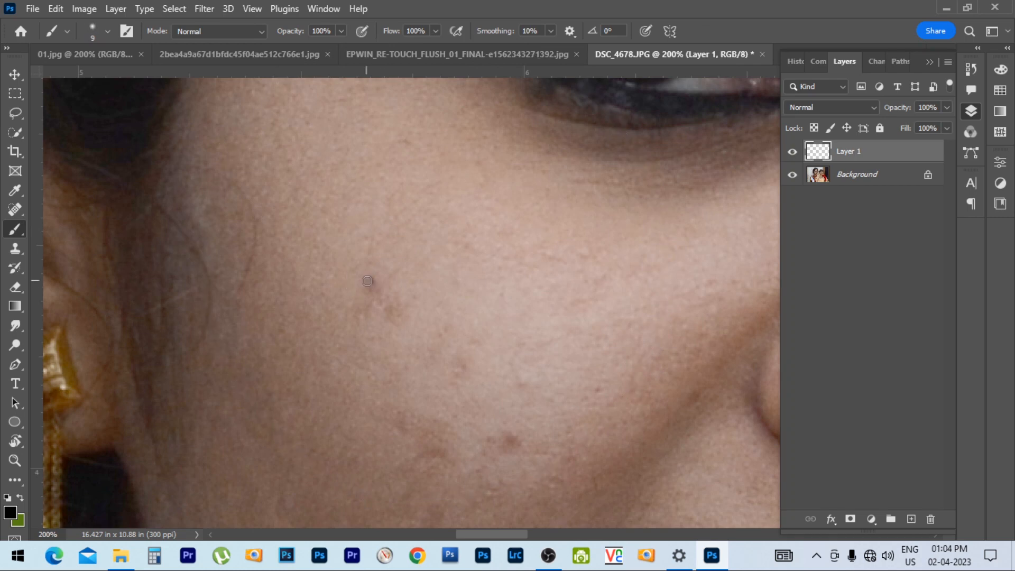
{"action": "left_click_drag", "start_coordinate": [371, 286], "coordinate": [377, 294]}
Paint six soft black dots over the remaining cheek blemishes, varying the brush size between 25 and 30
{"action": "left_click_drag", "start_coordinate": [523, 409], "coordinate": [501, 290]}
{"action": "key", "text": "bracketright"}
{"action": "left_click", "coordinate": [500, 311]}
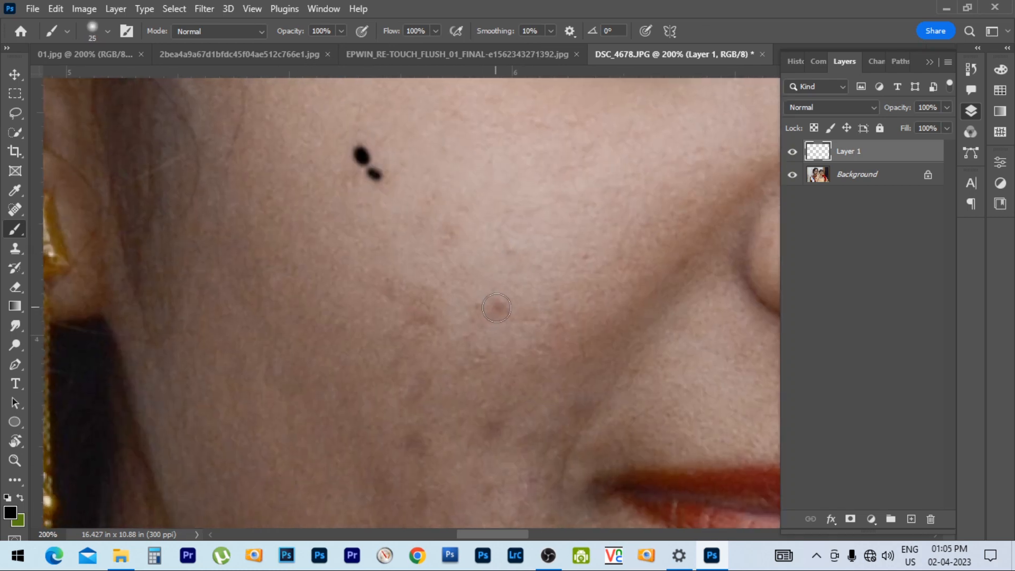
{"action": "left_click", "coordinate": [423, 313]}
{"action": "key", "text": "bracketright"}
{"action": "left_click", "coordinate": [445, 228]}
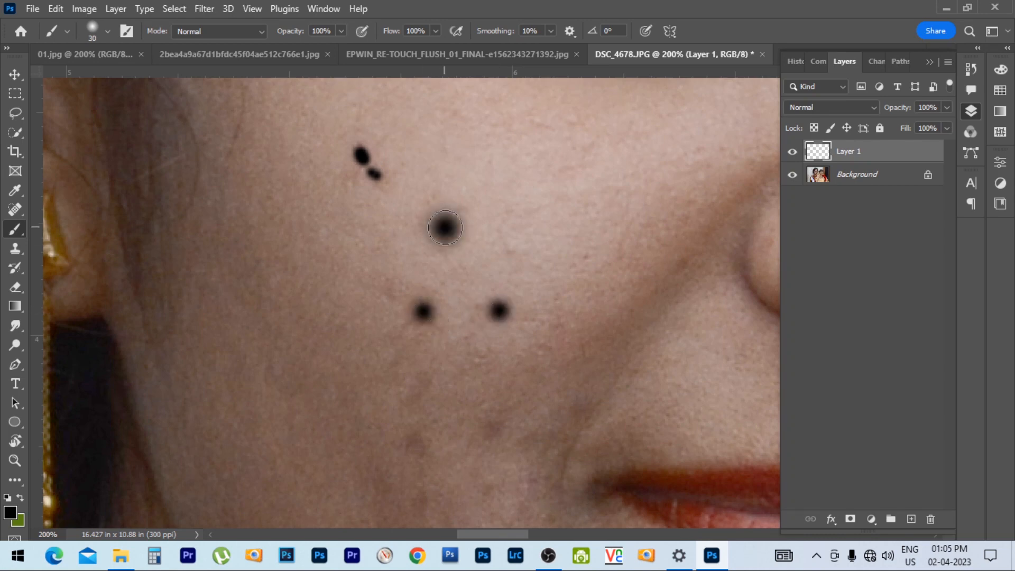
{"action": "left_click", "coordinate": [412, 442]}
{"action": "left_click", "coordinate": [421, 376]}
{"action": "key", "text": "bracketleft"}
{"action": "left_click", "coordinate": [487, 427]}
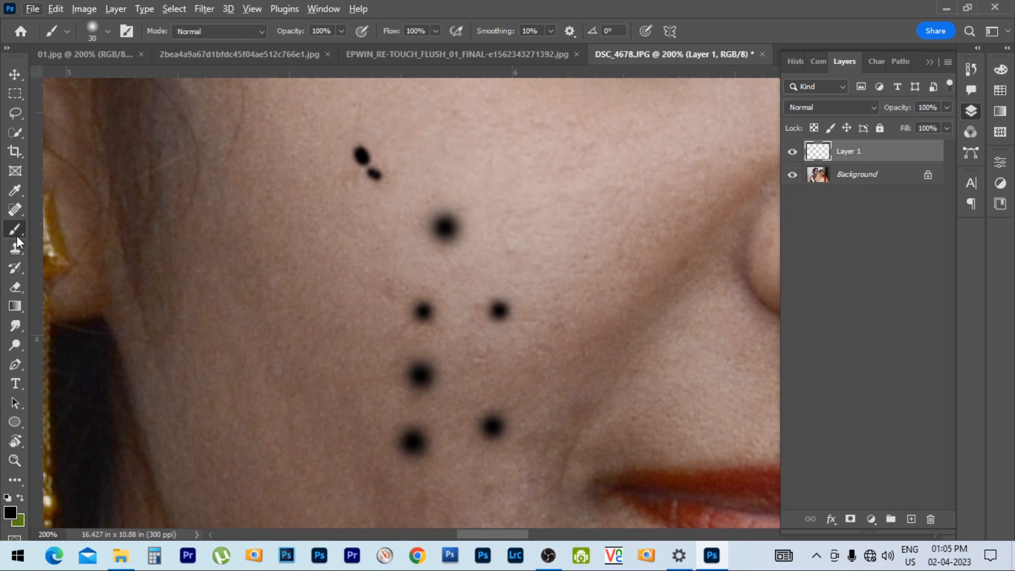
Set the foreground color to white (ffffff) and paint two soft white dots on the upper cheek toward the nose
{"action": "left_click", "coordinate": [9, 514]}
{"action": "type", "text": "ffffff"}
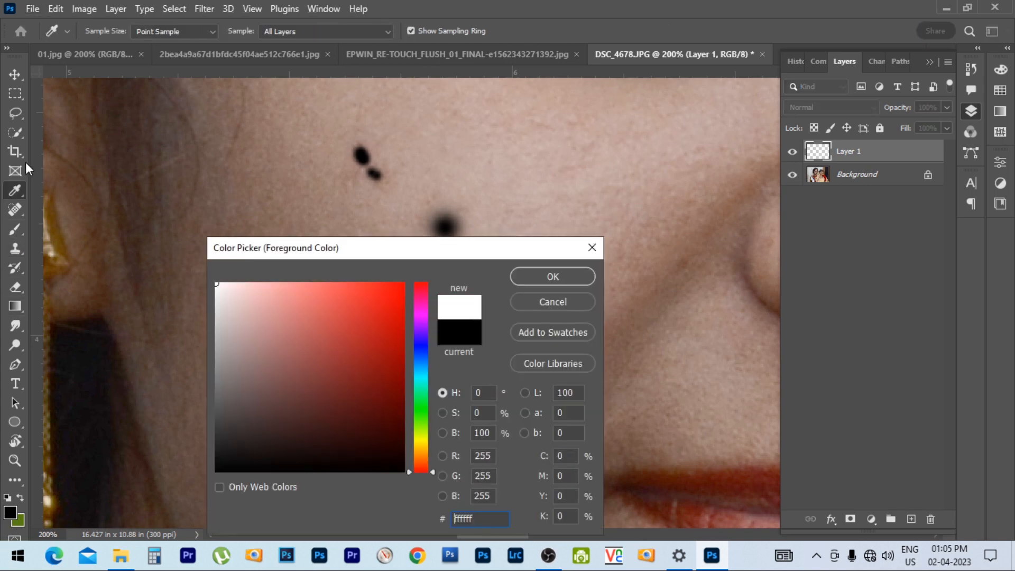
{"action": "key", "text": "Return"}
{"action": "left_click", "coordinate": [490, 153]}
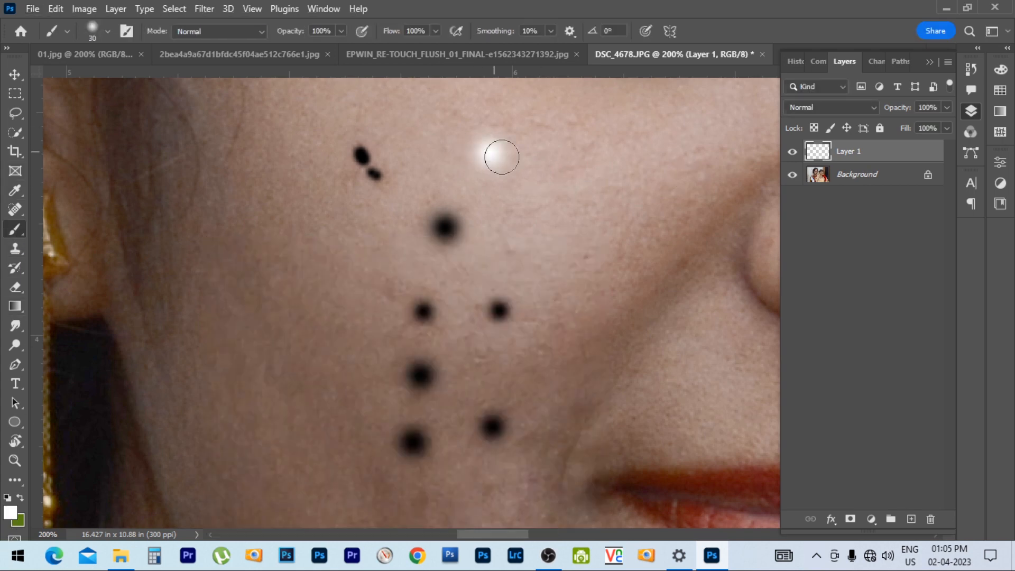
{"action": "left_click", "coordinate": [525, 196]}
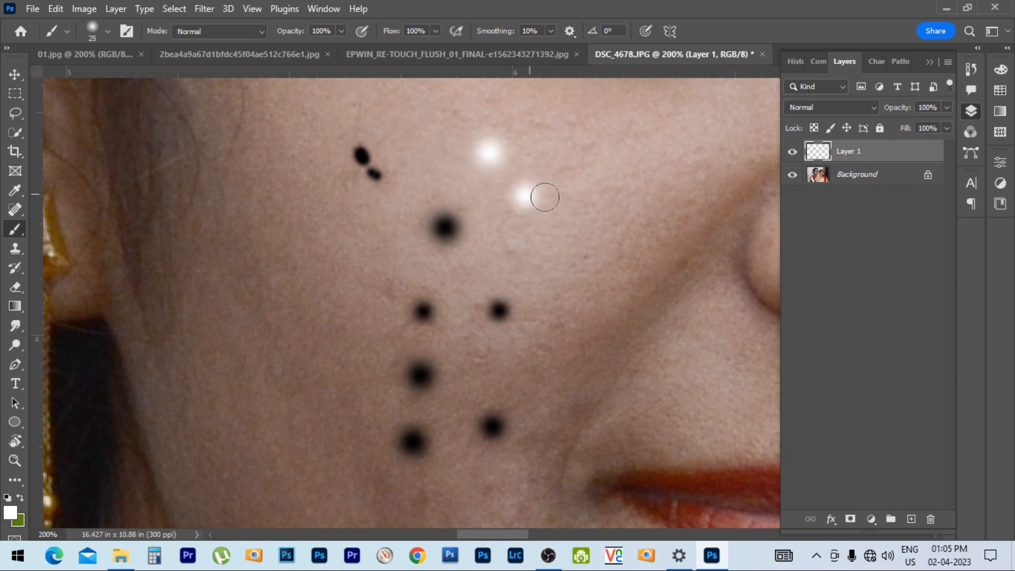
Paint a large and a small size 10 white dot on the ear side of the cheek, and merge the layer into the Background
{"action": "key", "text": "bracketleft"}
{"action": "key", "text": "bracketright"}
{"action": "left_click", "coordinate": [328, 283]}
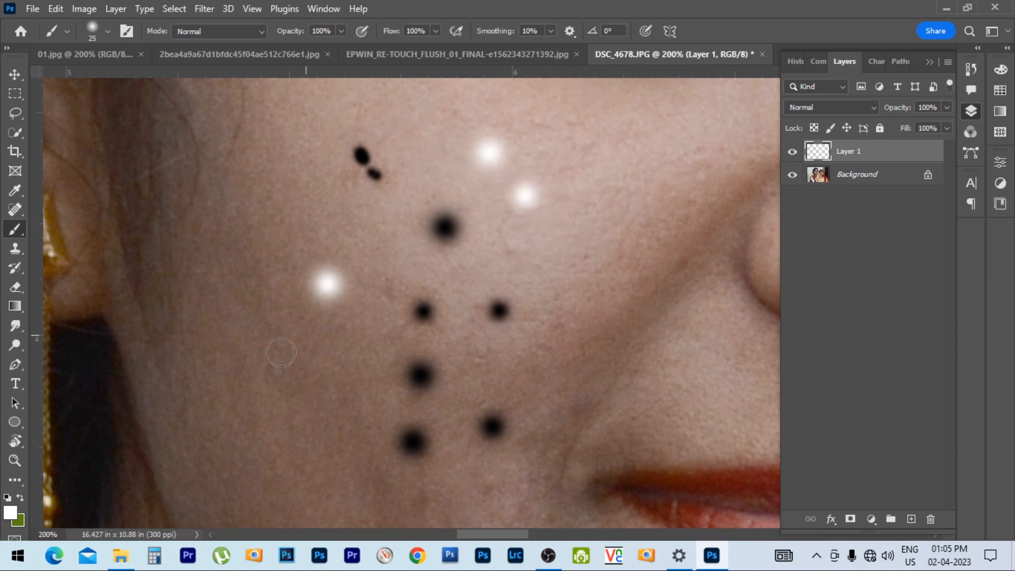
{"action": "key", "text": "bracketleft"}
{"action": "key", "text": "bracketleft"}
{"action": "key", "text": "bracketleft"}
{"action": "left_click", "coordinate": [293, 380]}
{"action": "key", "text": "ctrl+e"}
Heal the upper black and white dots on the cheek with the Spot Healing Brush in Normal mode at size 40
{"action": "left_click", "coordinate": [435, 219], "text": "alt"}
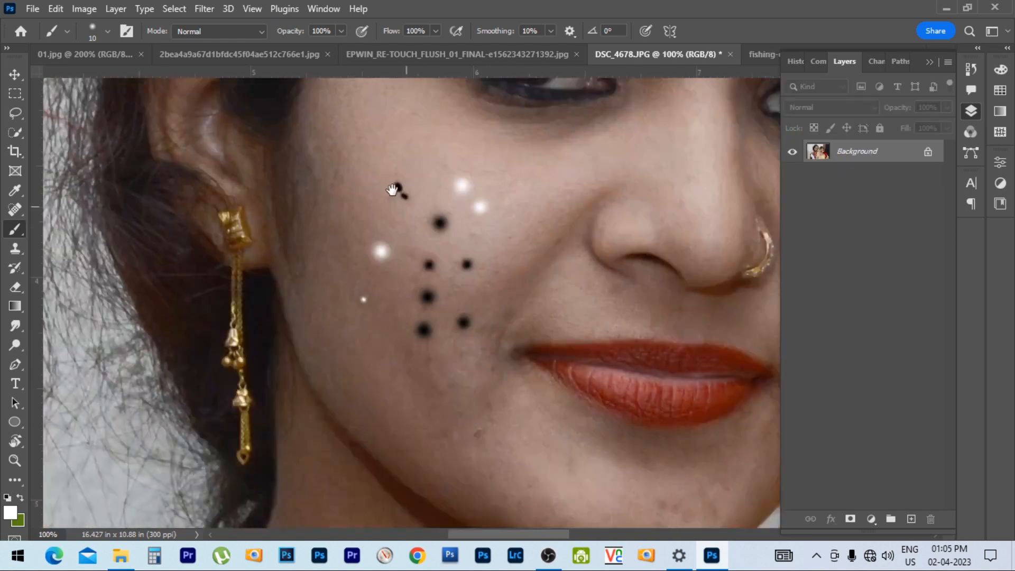
{"action": "left_click", "coordinate": [386, 173], "text": "ctrl"}
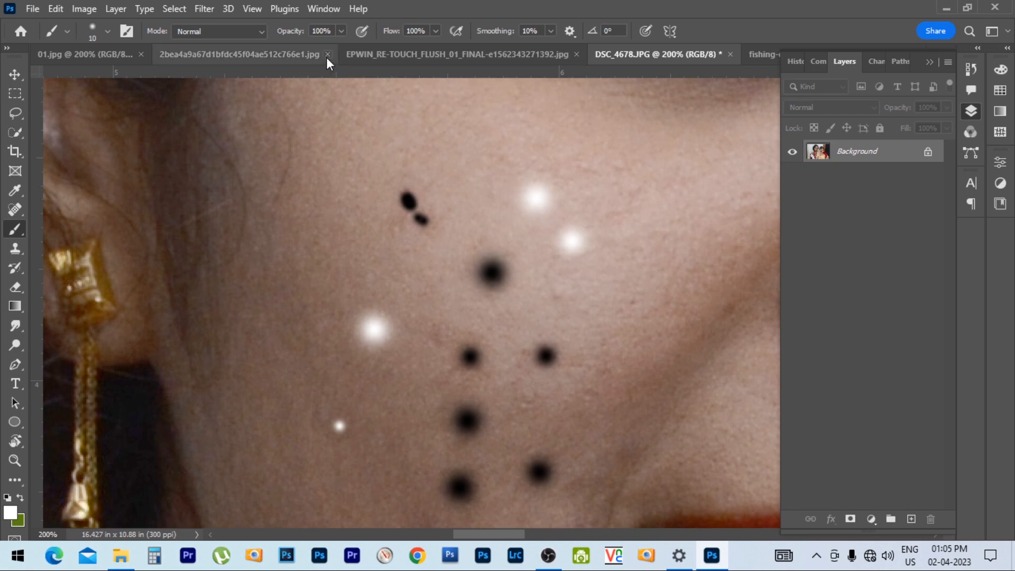
{"action": "key", "text": "j"}
{"action": "left_click", "coordinate": [410, 207]}
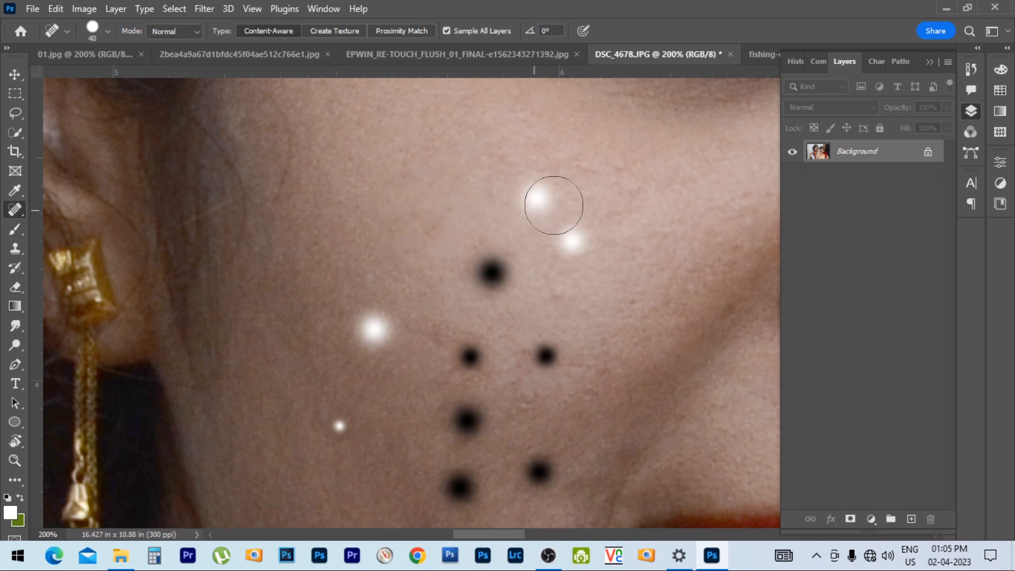
{"action": "left_click", "coordinate": [533, 194]}
{"action": "left_click", "coordinate": [566, 237]}
{"action": "left_click", "coordinate": [482, 269]}
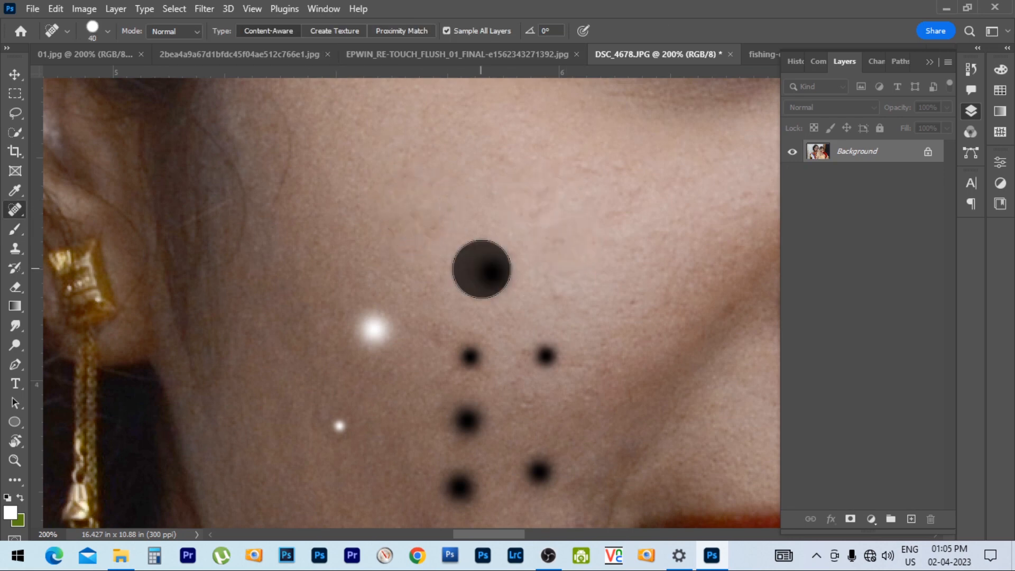
{"action": "left_click", "coordinate": [546, 355]}
{"action": "left_click", "coordinate": [470, 357]}
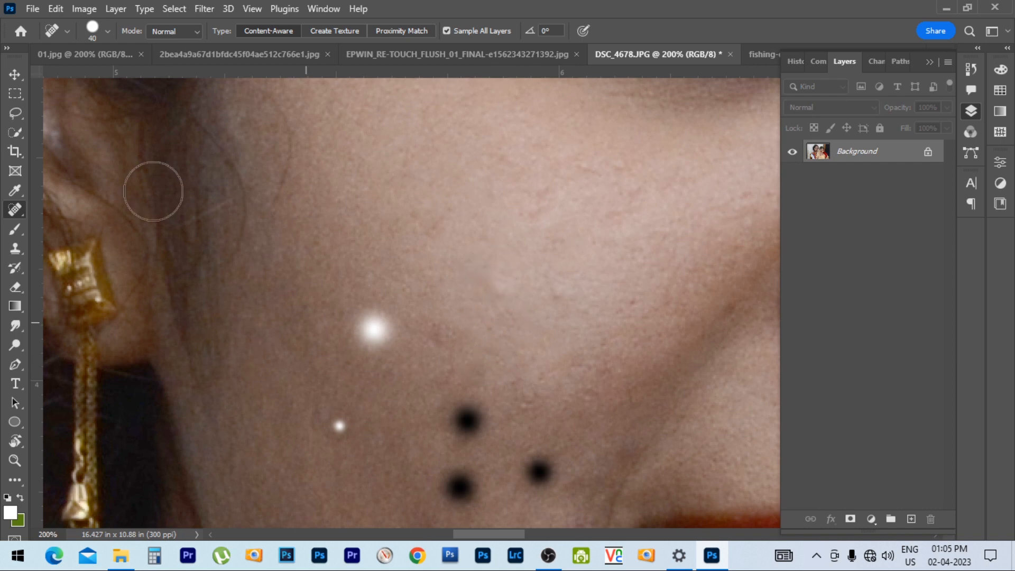
Undo all the Normal mode heals on the painted dots
{"action": "key", "text": "ctrl+z"}
{"action": "key", "text": "ctrl+z"}
{"action": "key", "text": "ctrl+z"}
{"action": "key", "text": "ctrl+z"}
{"action": "key", "text": "ctrl+z"}
{"action": "key", "text": "ctrl+z"}
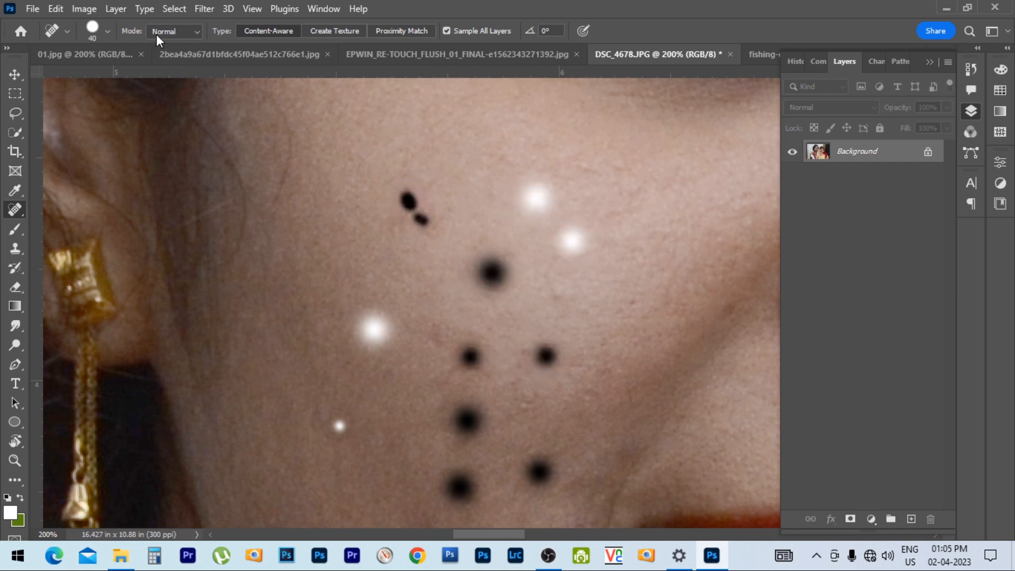
Paint a size 15 white dot touching the uppermost large black dot on the cheek
{"action": "left_click", "coordinate": [190, 32]}
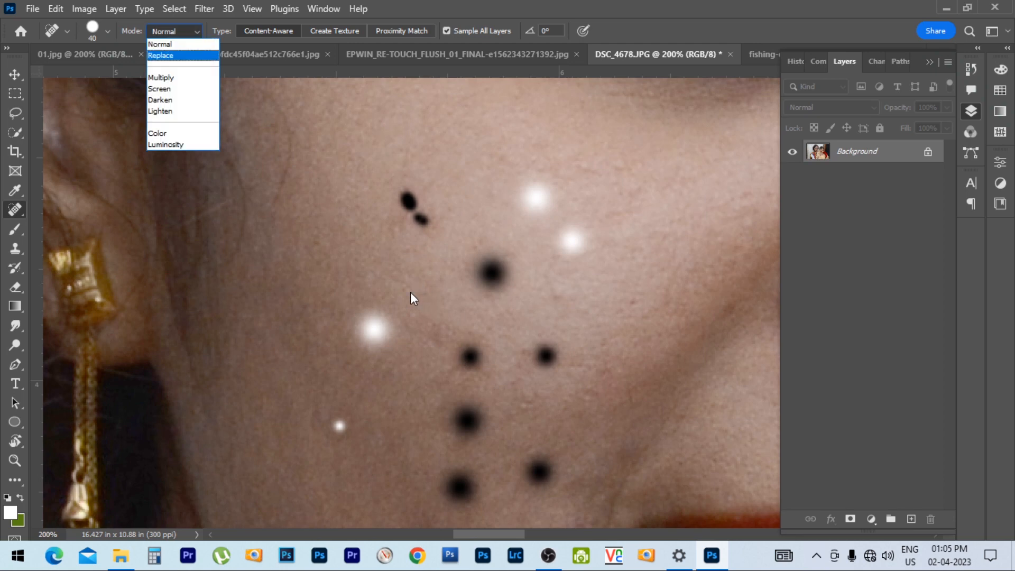
{"action": "left_click", "coordinate": [385, 309]}
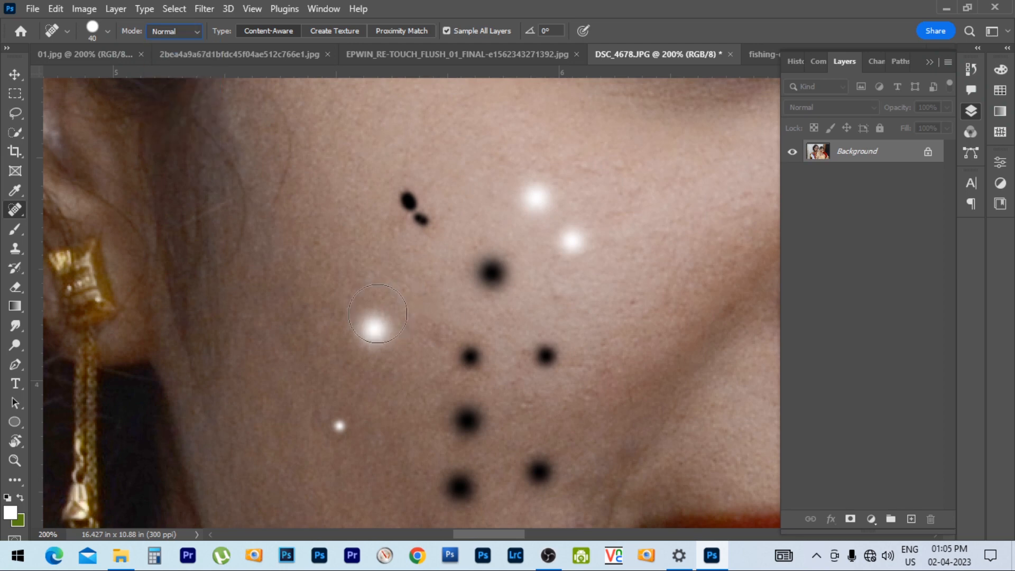
{"action": "key", "text": "b"}
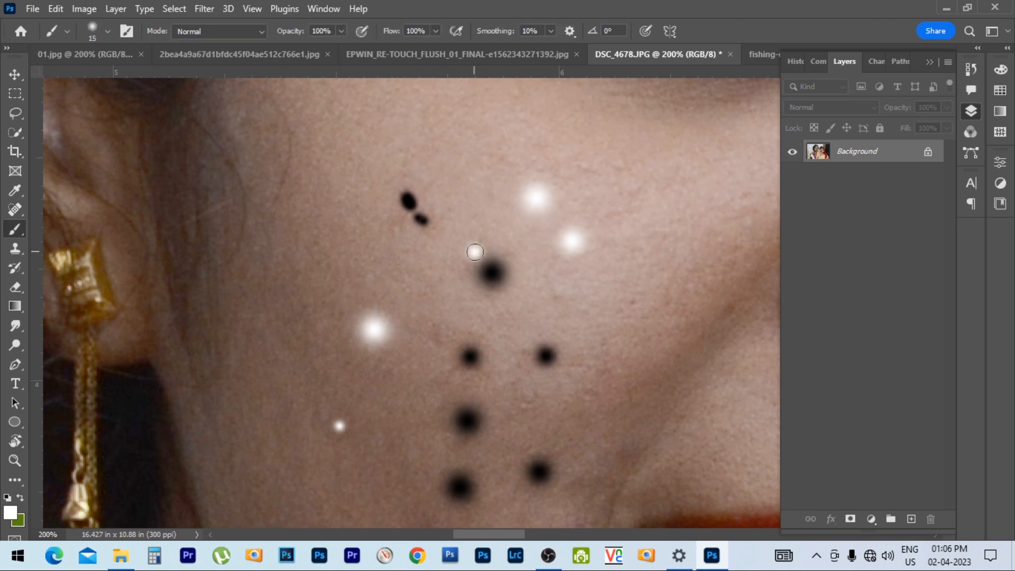
{"action": "left_click", "coordinate": [474, 252]}
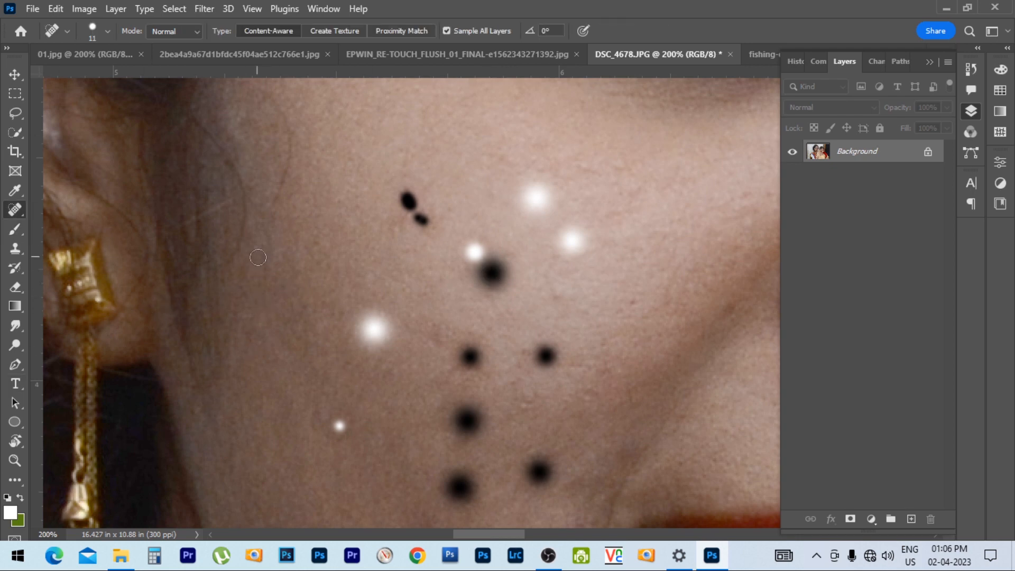
Try healing the touching black and white dots with the Spot Healing Brush in Lighten mode at size 40, and undo it
{"action": "key", "text": "bracketright"}
{"action": "key", "text": "bracketright"}
{"action": "key", "text": "bracketright"}
{"action": "key", "text": "bracketright"}
{"action": "left_click", "coordinate": [190, 31]}
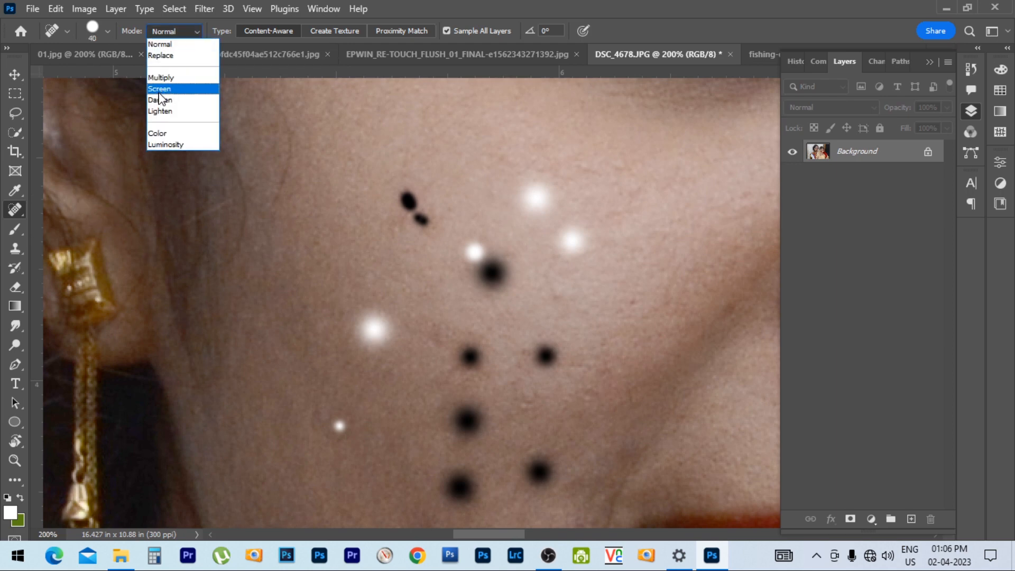
{"action": "left_click", "coordinate": [168, 111]}
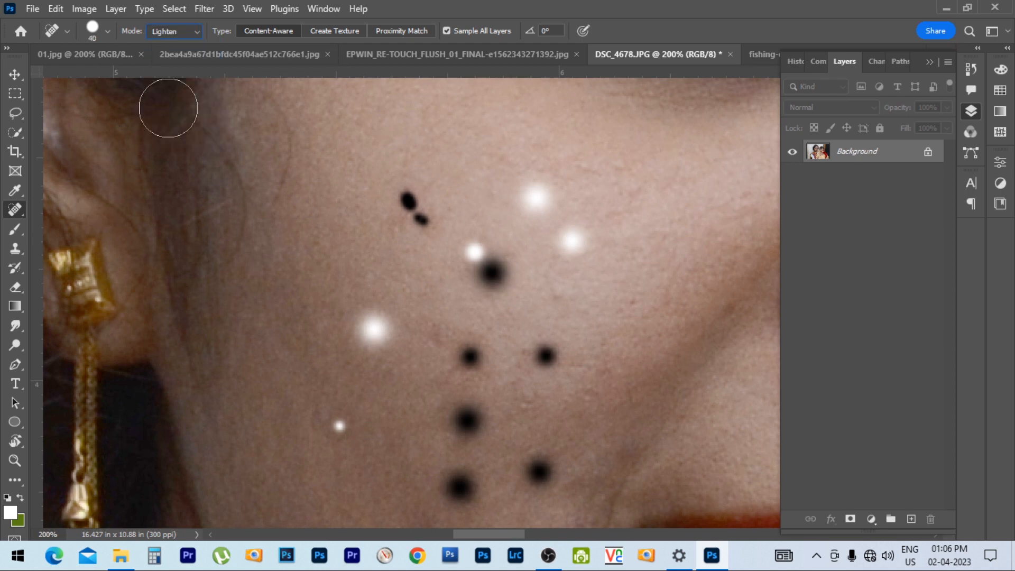
{"action": "left_click", "coordinate": [483, 265]}
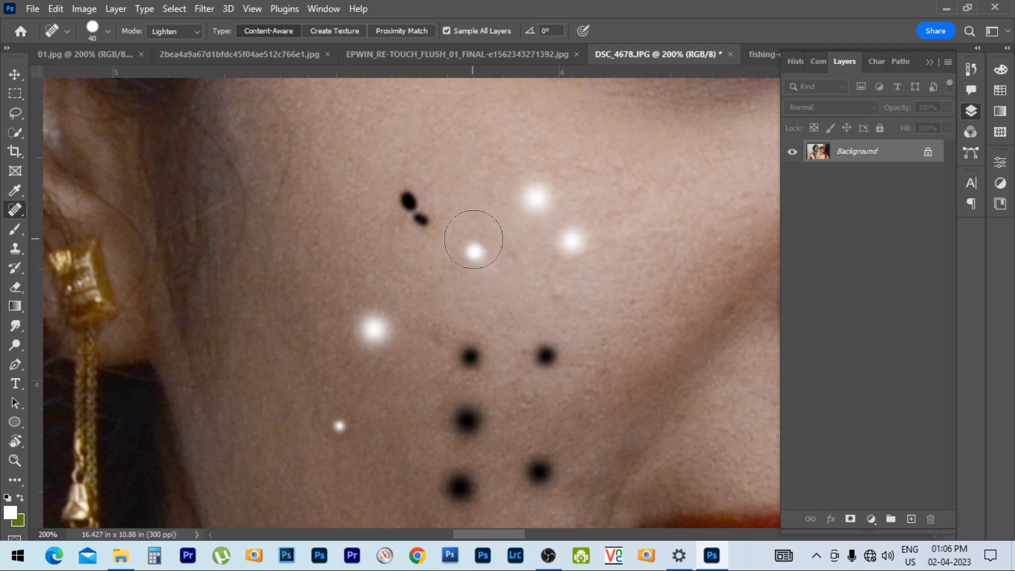
{"action": "key", "text": "ctrl+z"}
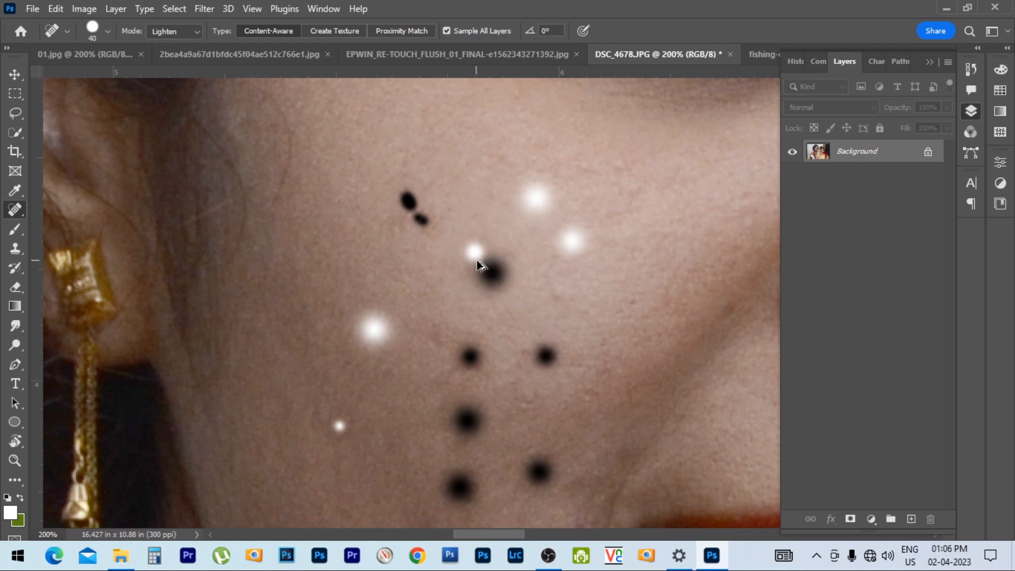
Heal the touching dots again in Lighten mode with the brush enlarged to 60, and undo the heal
{"action": "key", "text": "bracketright"}
{"action": "key", "text": "bracketright"}
{"action": "left_click", "coordinate": [482, 262]}
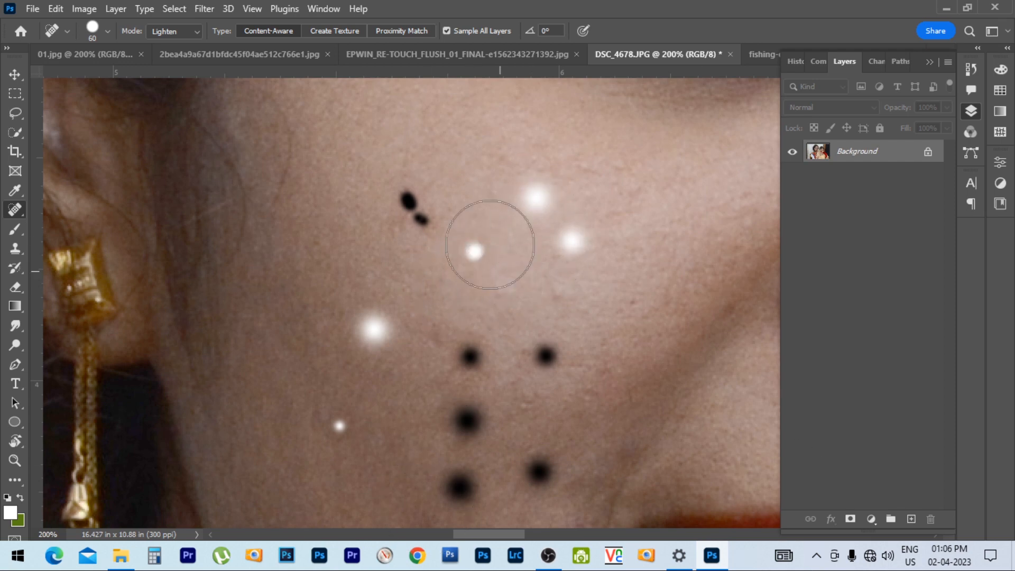
{"action": "key", "text": "ctrl+z"}
Set the healing mode to Darken and heal over the touching black and white dots at size 60
{"action": "left_click", "coordinate": [196, 32]}
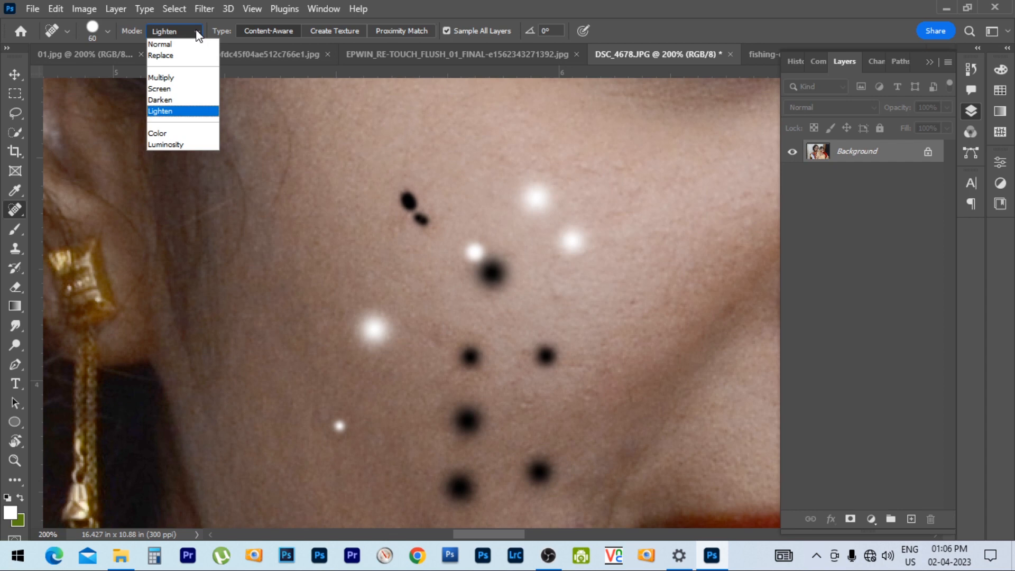
{"action": "left_click", "coordinate": [165, 101]}
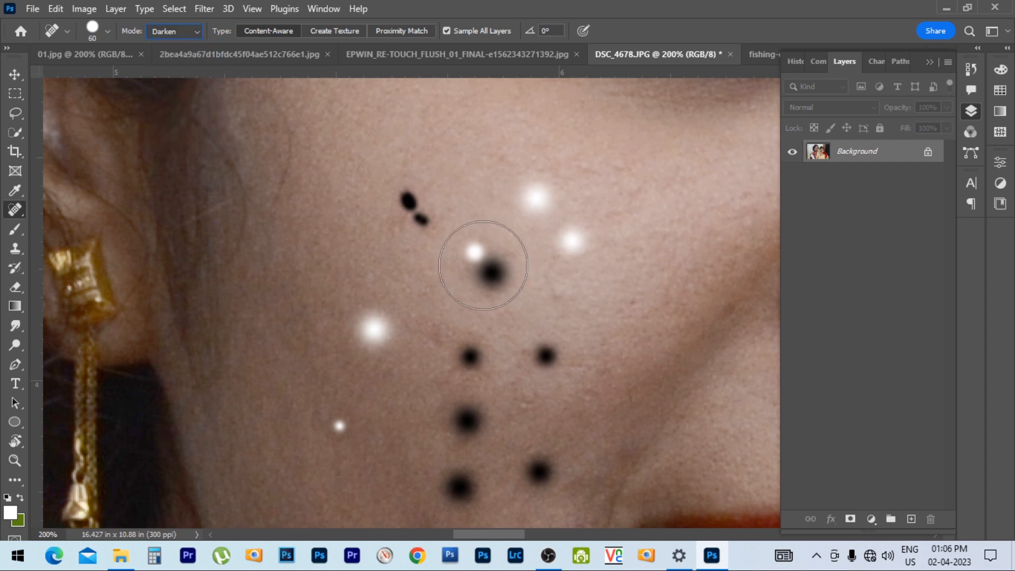
{"action": "left_click", "coordinate": [483, 265]}
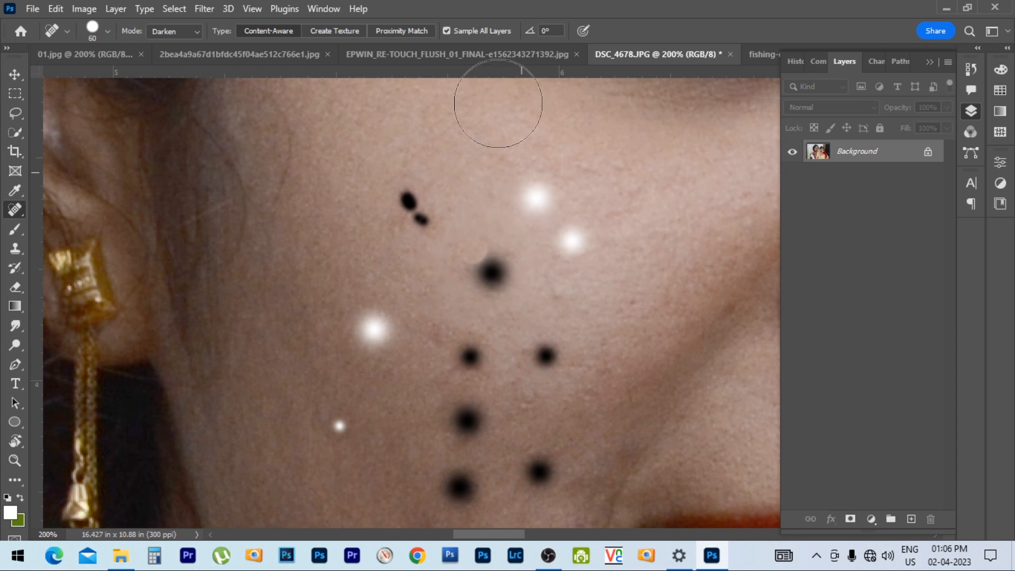
Reduce the brush size to 40 and heal the four remaining white dots on the cheek in Darken mode
{"action": "key", "text": "bracketleft"}
{"action": "key", "text": "bracketleft"}
{"action": "left_click", "coordinate": [375, 330]}
{"action": "left_click", "coordinate": [337, 423]}
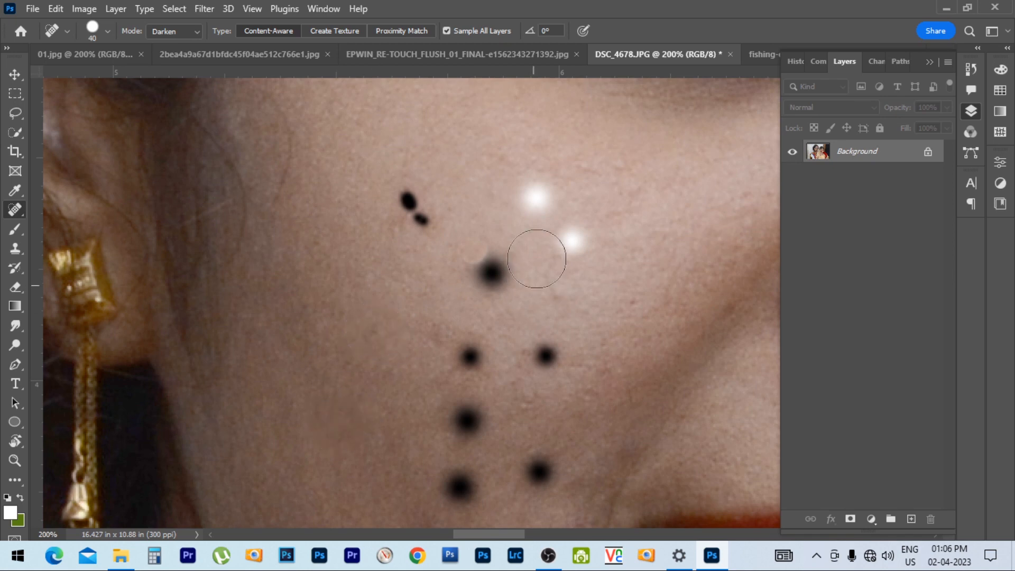
{"action": "left_click", "coordinate": [534, 203]}
{"action": "left_click", "coordinate": [569, 240]}
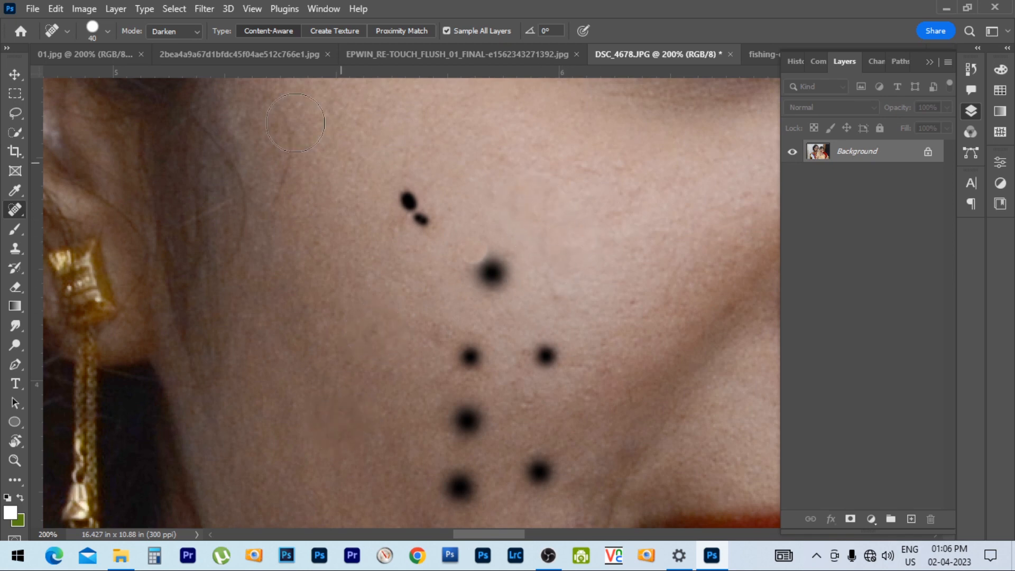
Set the Spot Healing Brush mode to Lighten and heal all the black dots on the cheek, including their leftover smudges
{"action": "left_click", "coordinate": [196, 32]}
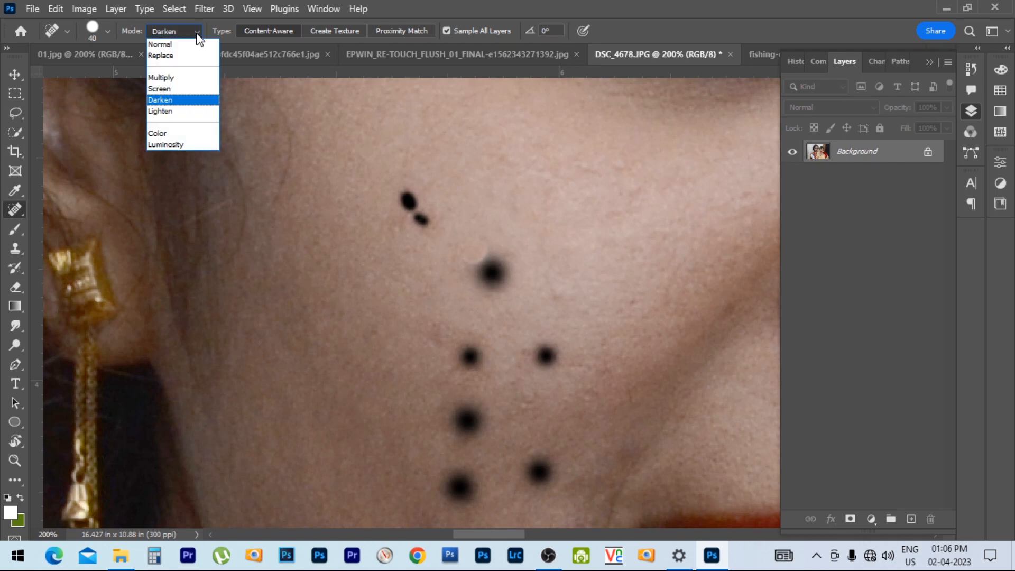
{"action": "left_click", "coordinate": [165, 111]}
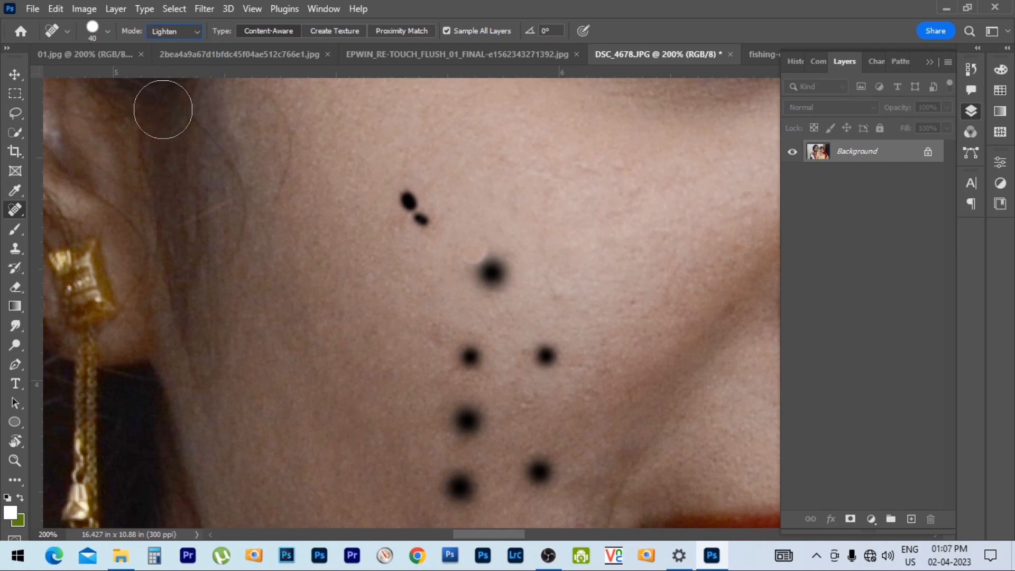
{"action": "left_click", "coordinate": [412, 210]}
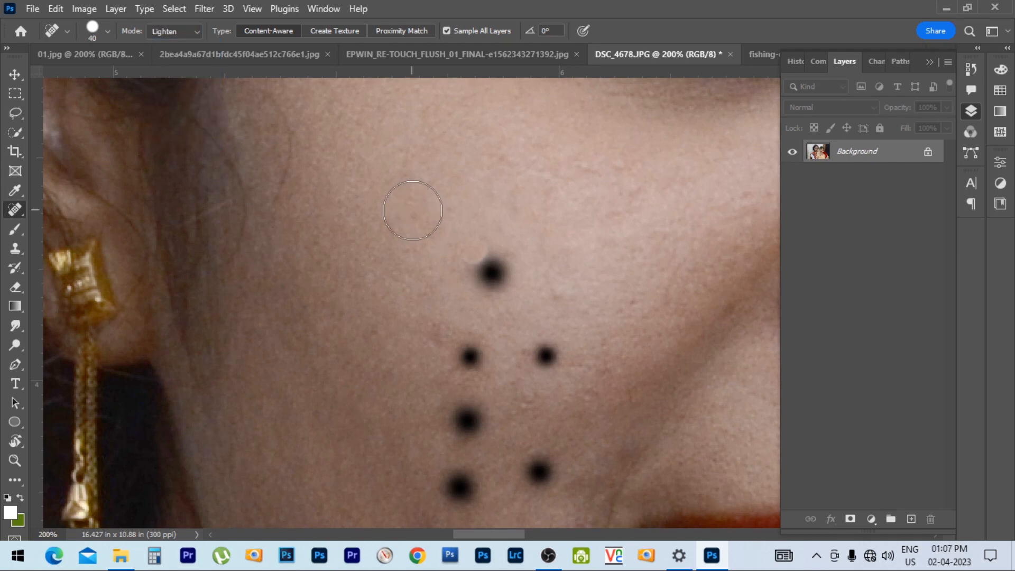
{"action": "left_click", "coordinate": [491, 272]}
{"action": "left_click", "coordinate": [545, 356]}
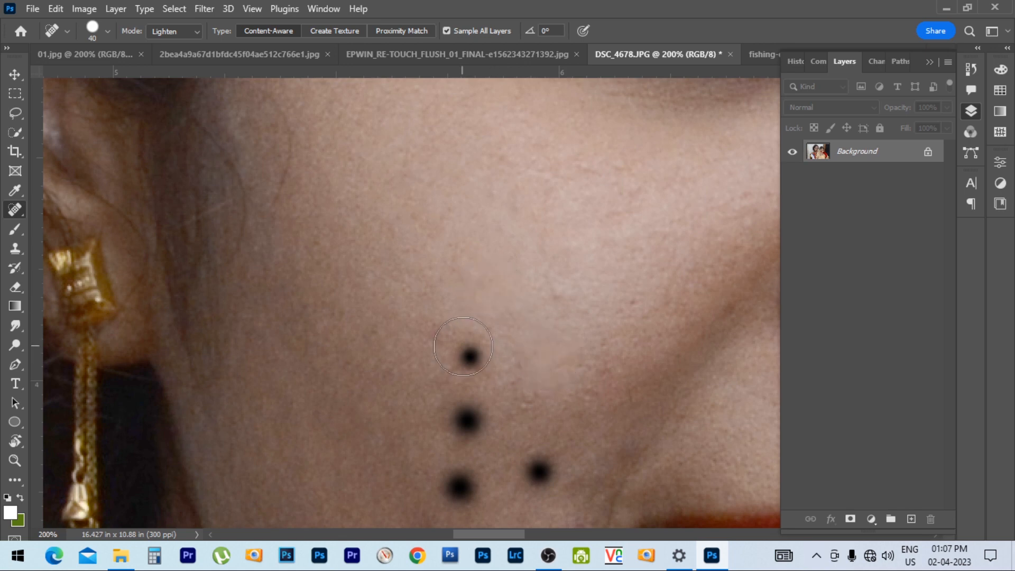
{"action": "left_click", "coordinate": [469, 356]}
{"action": "left_click", "coordinate": [467, 420]}
{"action": "left_click", "coordinate": [460, 486]}
{"action": "left_click", "coordinate": [474, 434]}
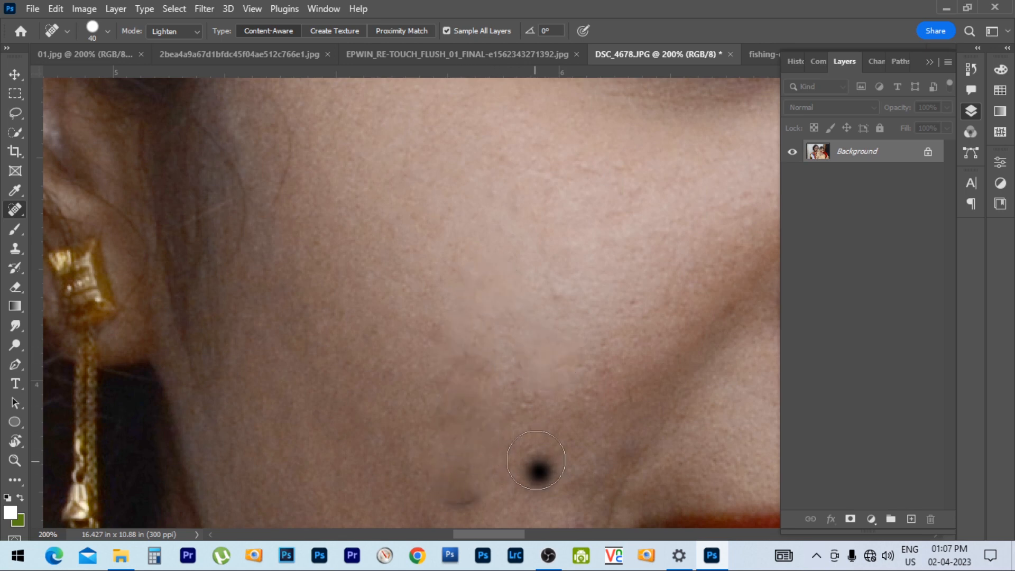
{"action": "left_click", "coordinate": [538, 472]}
{"action": "left_click", "coordinate": [462, 497]}
{"action": "left_click", "coordinate": [531, 480]}
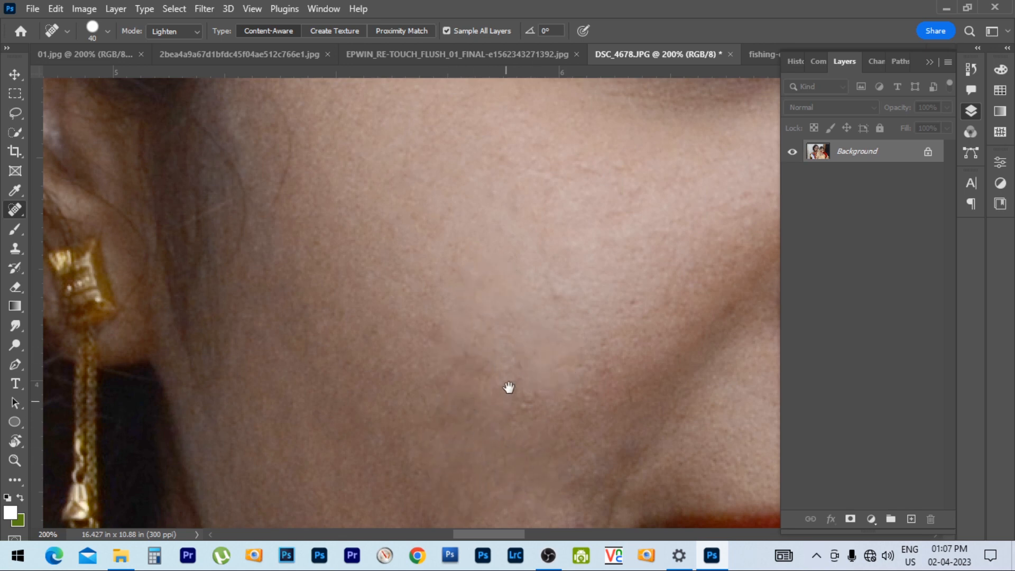
Set the healing mode to Normal and reduce the brush size to 30 for the skin beside the mouth
{"action": "scroll", "coordinate": [505, 355], "scroll_direction": "down", "scroll_amount": 3}
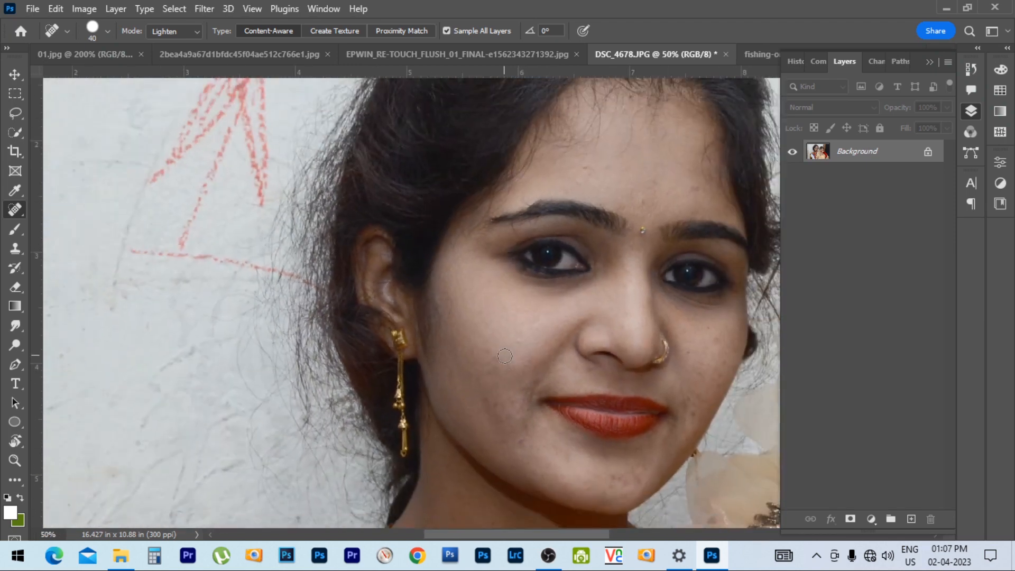
{"action": "left_click", "coordinate": [186, 30]}
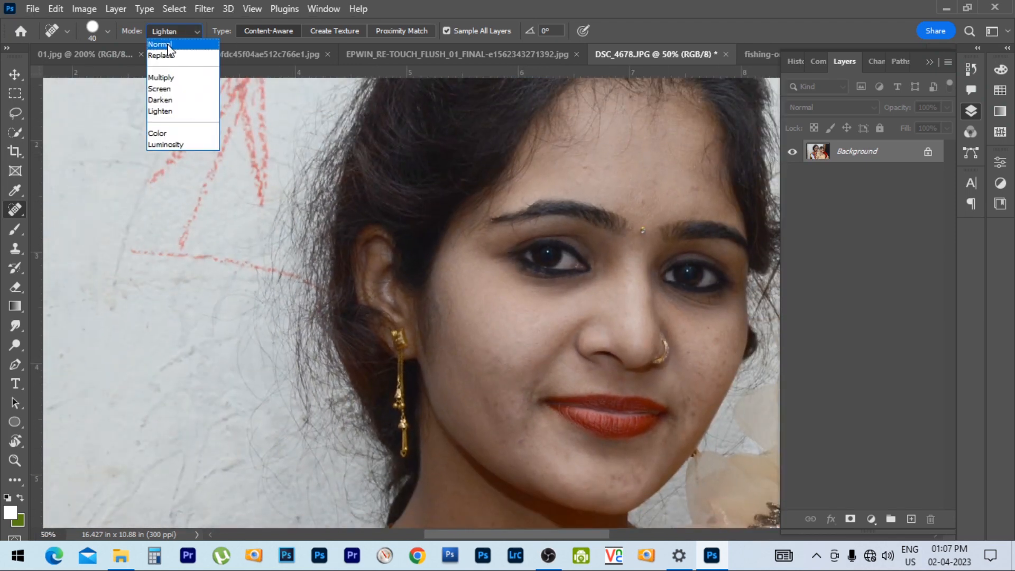
{"action": "left_click", "coordinate": [166, 45]}
{"action": "scroll", "coordinate": [613, 436], "scroll_direction": "up", "scroll_amount": 4}
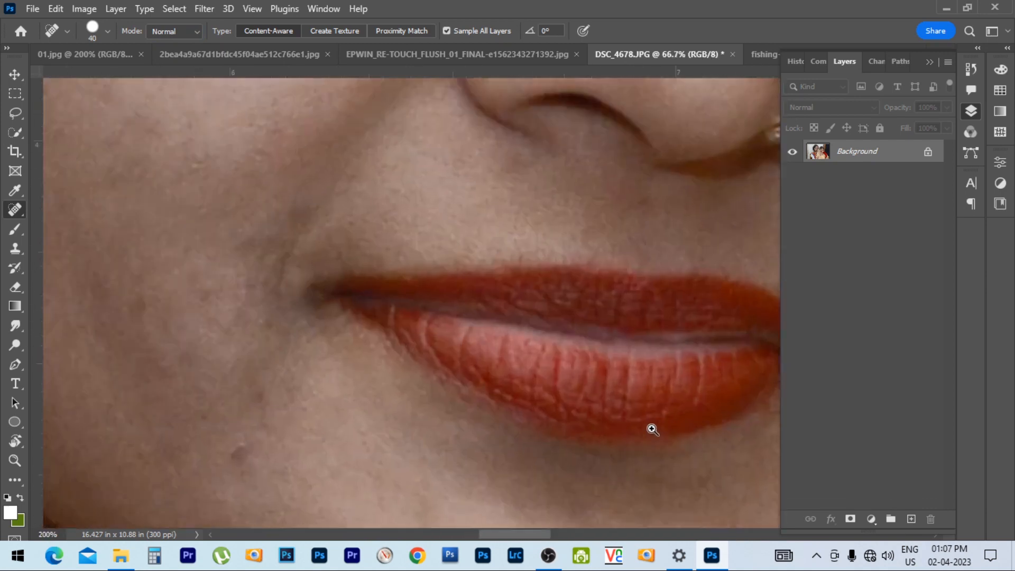
{"action": "left_click_drag", "start_coordinate": [250, 266], "coordinate": [462, 180]}
{"action": "key", "text": "bracketleft"}
{"action": "key", "text": "bracketleft"}
{"action": "key", "text": "bracketleft"}
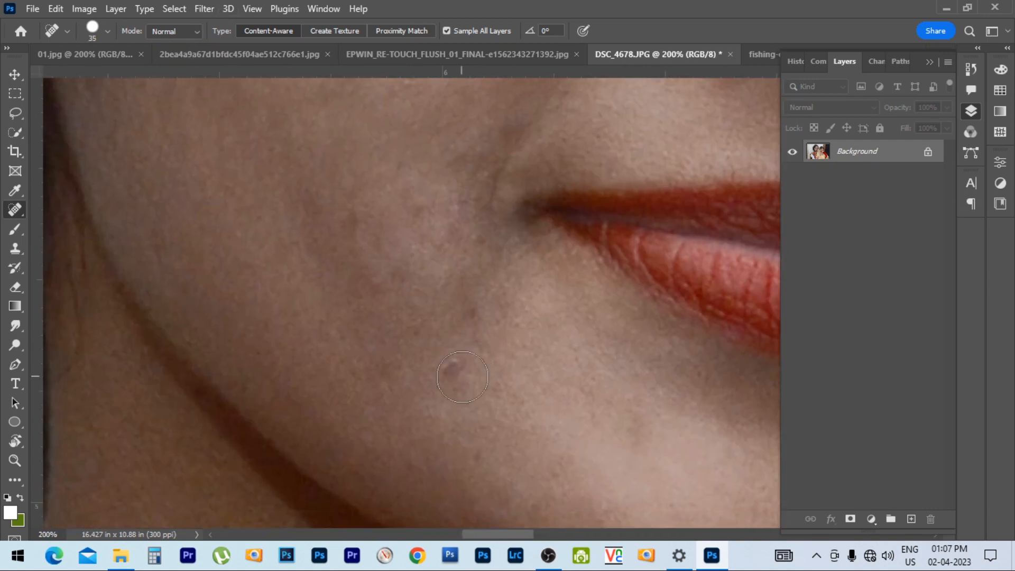
{"action": "key", "text": "bracketright"}
{"action": "scroll", "coordinate": [491, 221], "scroll_direction": "down", "scroll_amount": 3}
{"action": "scroll", "coordinate": [493, 222], "scroll_direction": "up", "scroll_amount": 2}
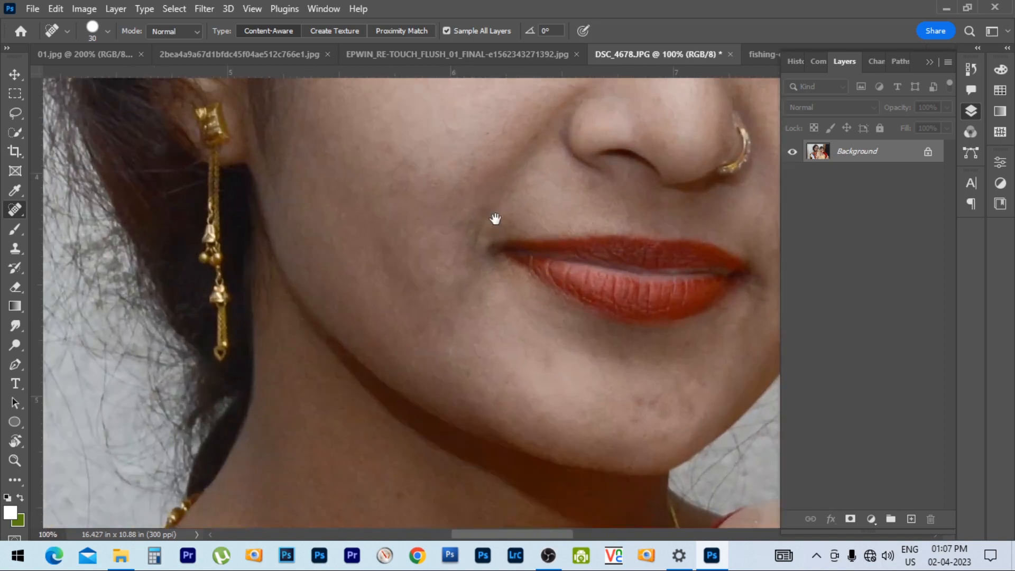
{"action": "left_click_drag", "start_coordinate": [494, 222], "coordinate": [546, 241]}
Switch to the seagull image and set the healing type to Create Texture
{"action": "left_click", "coordinate": [397, 55]}
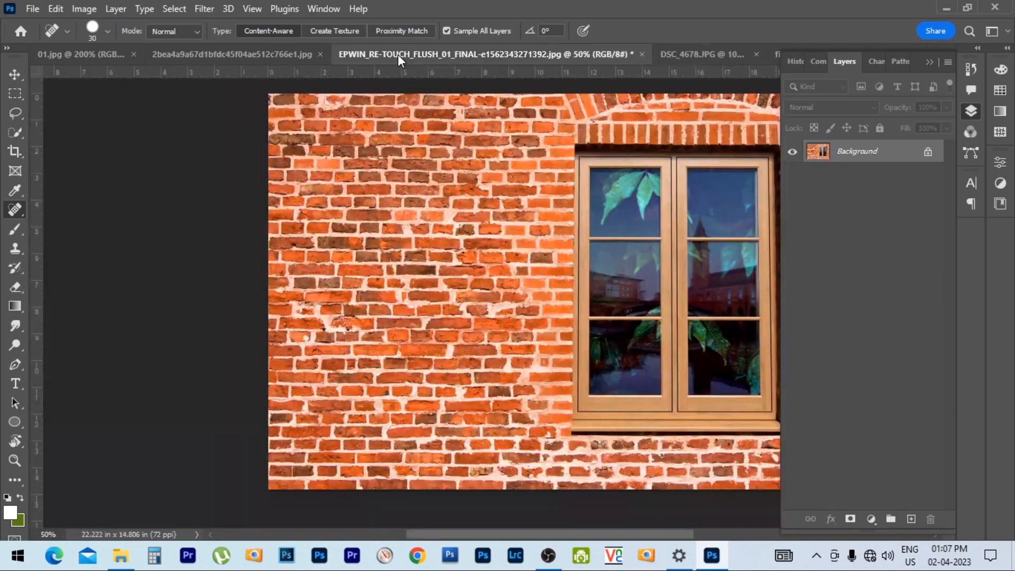
{"action": "left_click", "coordinate": [269, 55]}
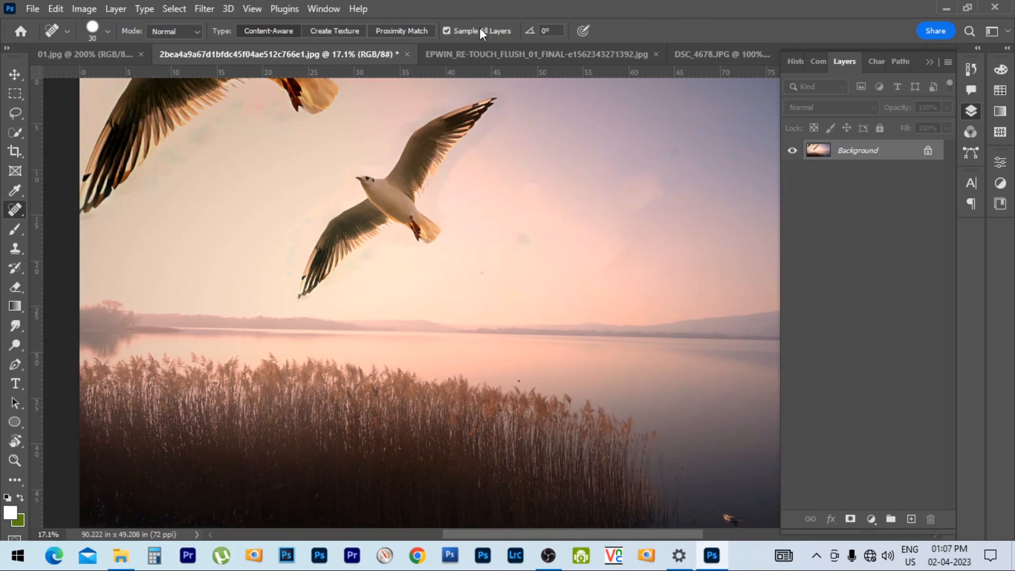
{"action": "left_click", "coordinate": [324, 30]}
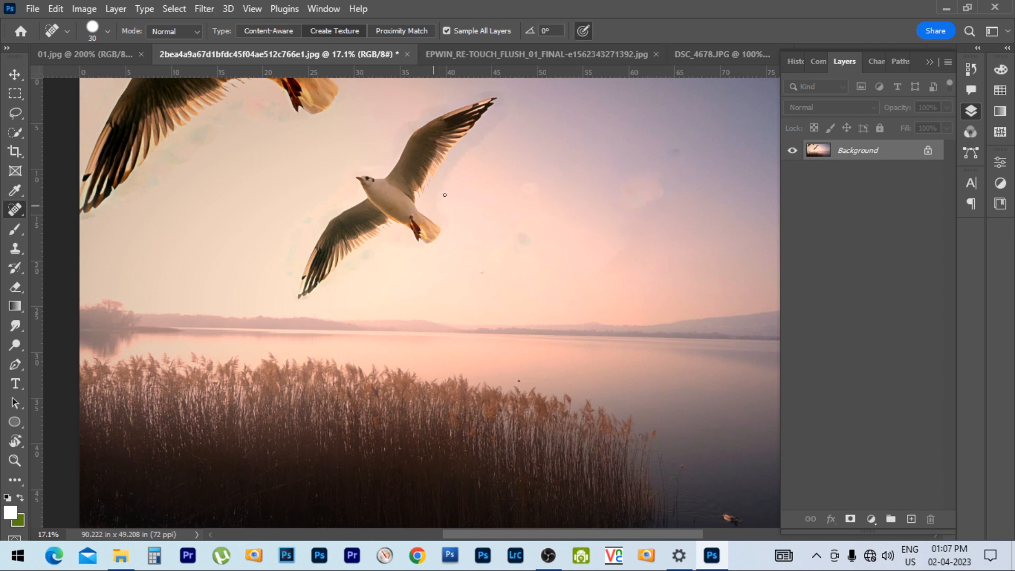
{"action": "left_click_drag", "start_coordinate": [461, 184], "coordinate": [501, 168]}
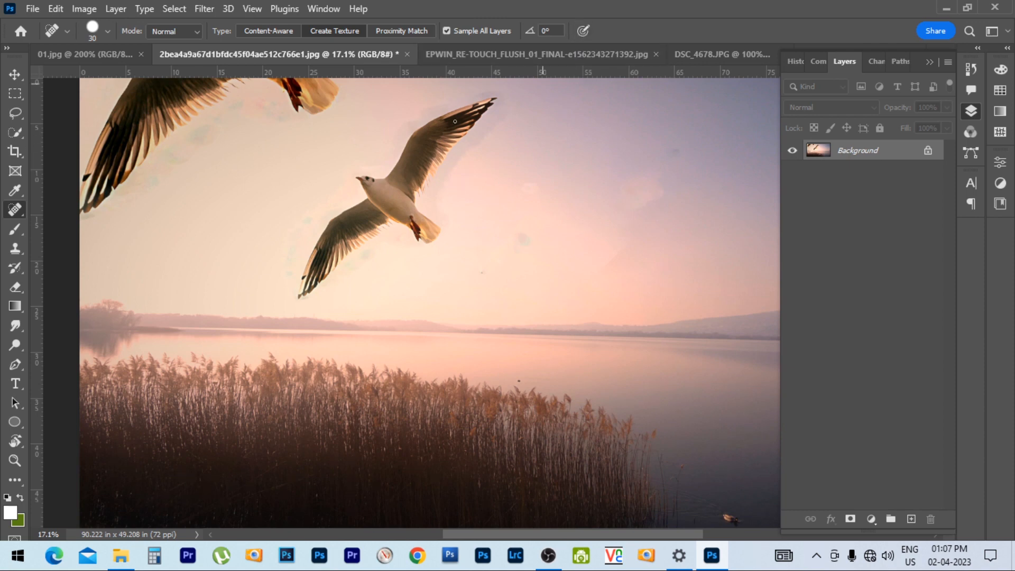
Activate the Healing Brush Tool and enlarge its brush to 800 over the seagull
{"action": "right_click", "coordinate": [17, 210]}
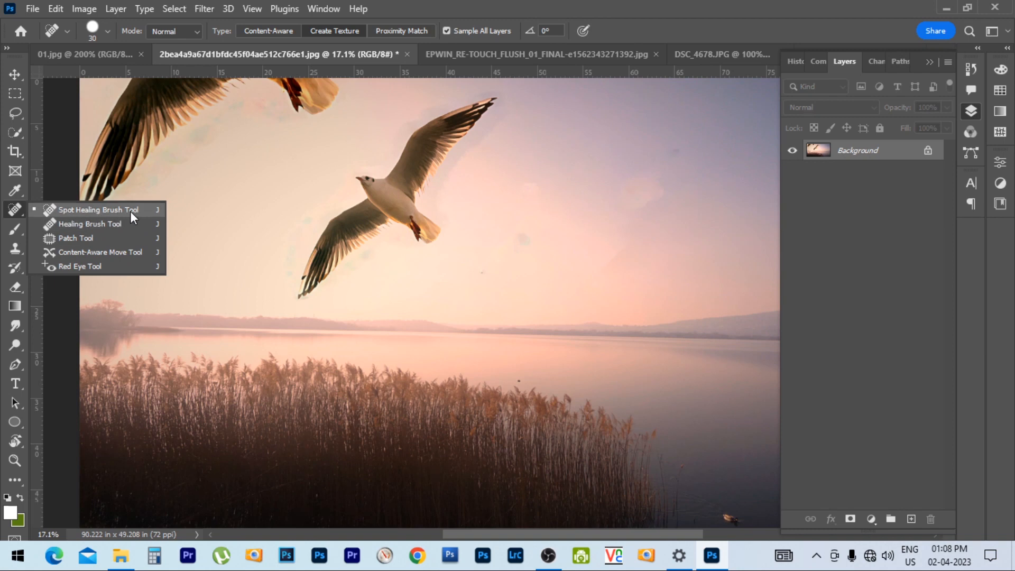
{"action": "left_click", "coordinate": [89, 224]}
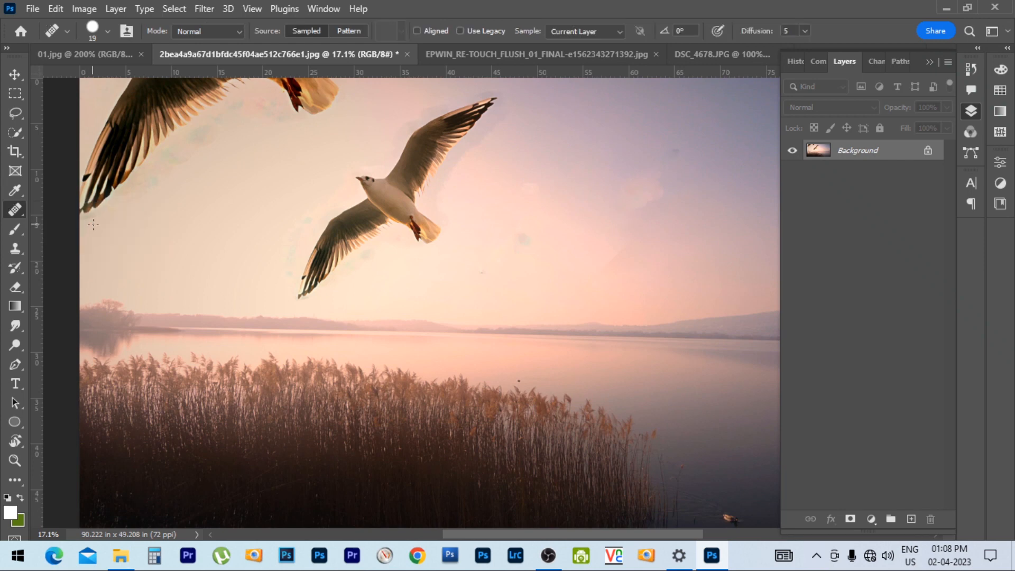
{"action": "key", "text": "bracketright"}
{"action": "key", "text": "bracketright"}
{"action": "key", "text": "bracketright"}
{"action": "key", "text": "bracketright"}
{"action": "key", "text": "bracketright"}
{"action": "key", "text": "bracketright"}
{"action": "key", "text": "bracketright"}
{"action": "key", "text": "bracketright"}
{"action": "key", "text": "bracketright"}
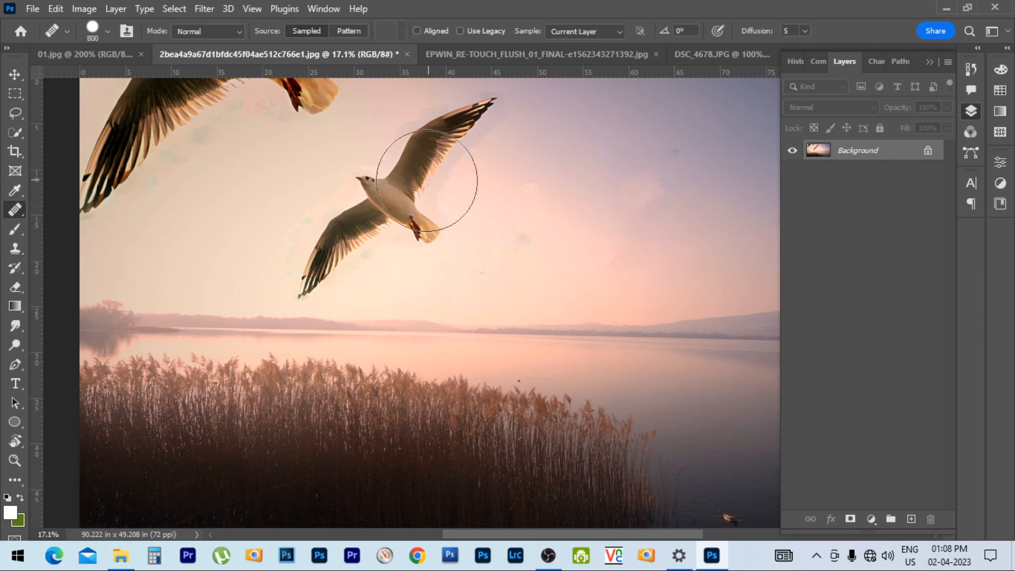
Reduce the Healing Brush to size 60 and try healing the top of the seagull's leg without a source point
{"action": "key", "text": "bracketleft"}
{"action": "key", "text": "bracketleft"}
{"action": "key", "text": "bracketleft"}
{"action": "key", "text": "ctrl+space"}
{"action": "left_click_drag", "start_coordinate": [410, 185], "coordinate": [372, 195]}
{"action": "key", "text": "bracketleft"}
{"action": "key", "text": "bracketleft"}
{"action": "key", "text": "bracketleft"}
{"action": "key", "text": "bracketleft"}
{"action": "key", "text": "bracketleft"}
{"action": "key", "text": "bracketleft"}
{"action": "key", "text": "bracketleft"}
{"action": "key", "text": "bracketleft"}
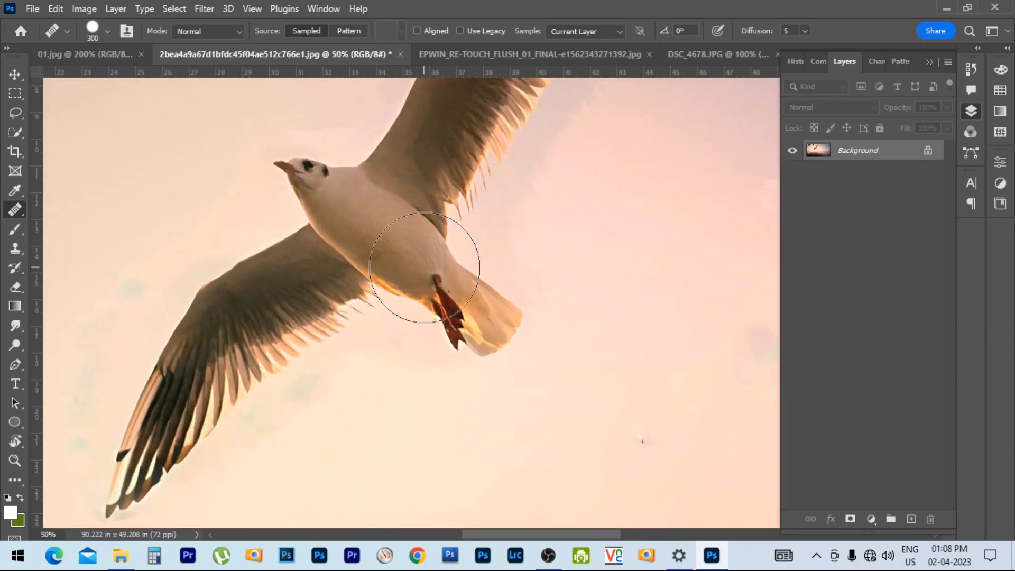
{"action": "left_click", "coordinate": [434, 281]}
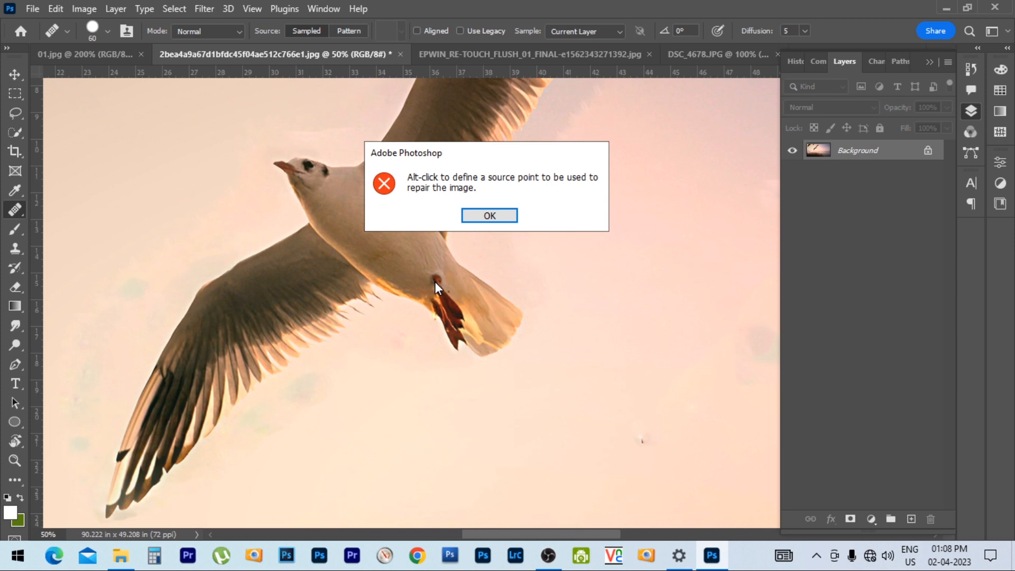
{"action": "left_click", "coordinate": [490, 216]}
Enlarge the brush to 70 and try healing the seagull's eye without a source point
{"action": "key", "text": "]"}
{"action": "left_click", "coordinate": [310, 167]}
{"action": "left_click", "coordinate": [494, 216]}
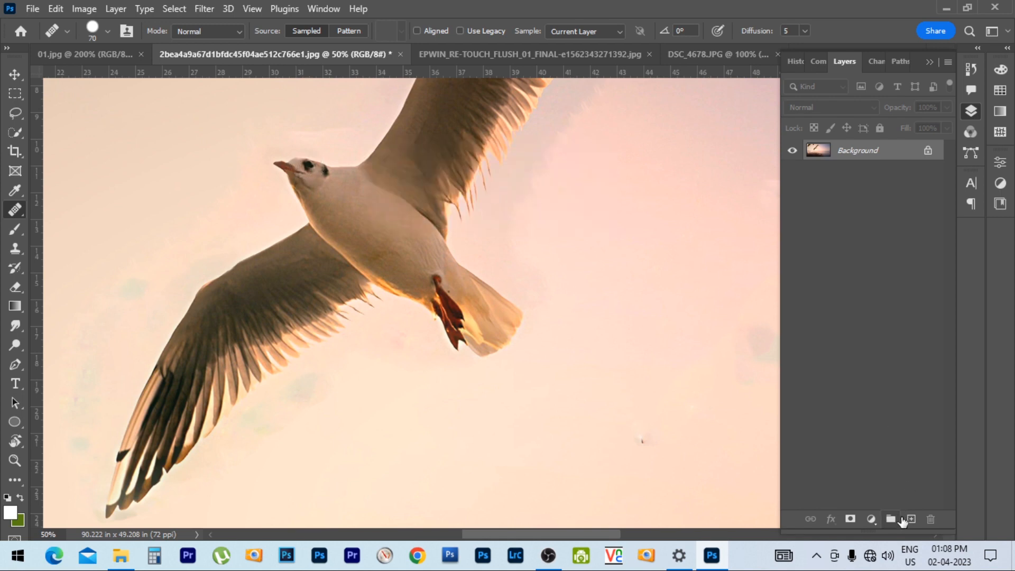
Try healing the seagull's eye on a new empty layer without a source point, and delete that layer
{"action": "left_click", "coordinate": [911, 519]}
{"action": "left_click", "coordinate": [309, 169]}
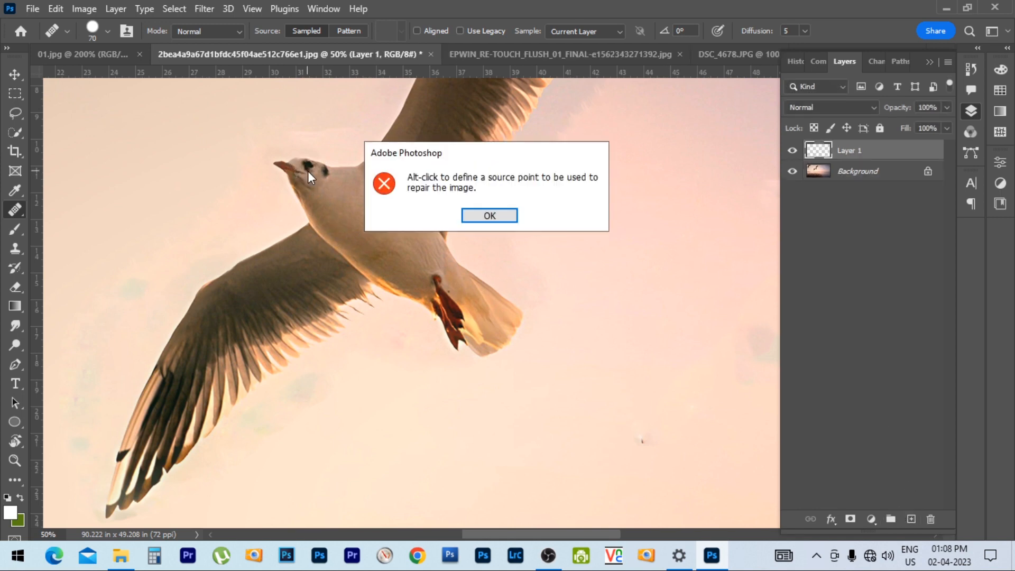
{"action": "left_click", "coordinate": [487, 215]}
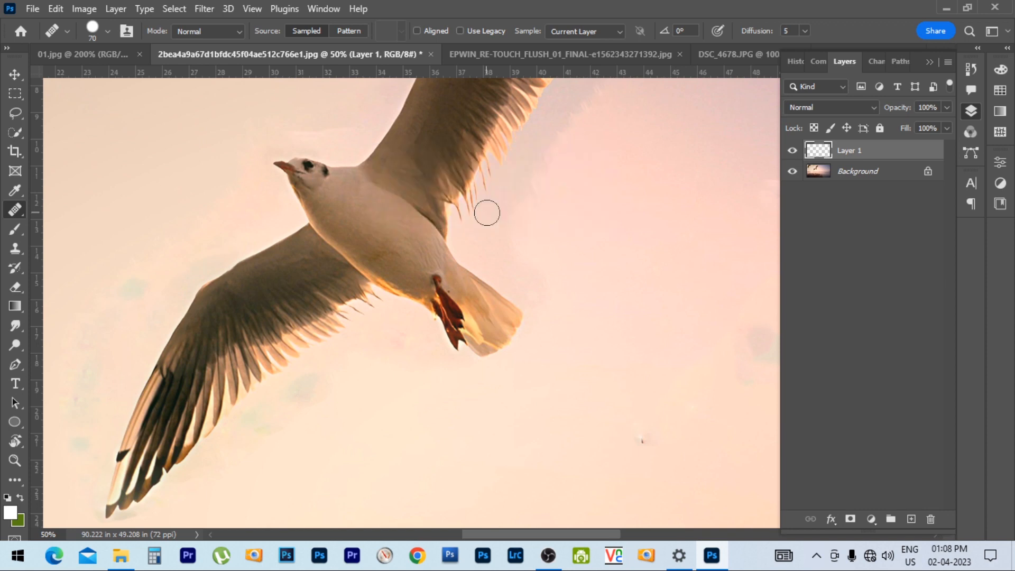
{"action": "left_click", "coordinate": [929, 518]}
{"action": "left_click", "coordinate": [445, 214]}
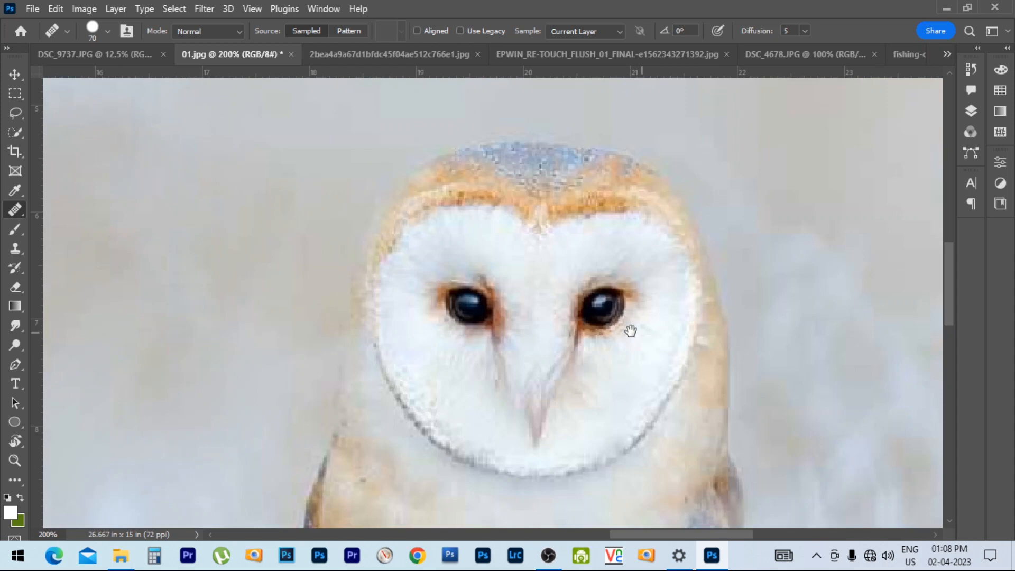
Switch to the owl image 01.jpg and enlarge the Healing Brush to 150
{"action": "scroll", "coordinate": [629, 331], "scroll_direction": "down", "scroll_amount": 2}
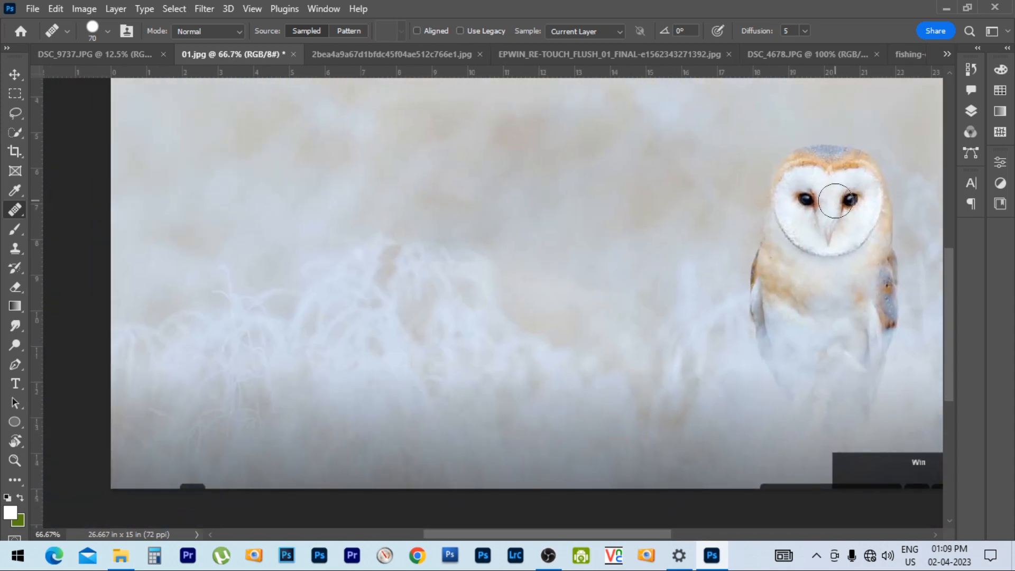
{"action": "key", "text": "bracketright"}
{"action": "key", "text": "bracketright"}
{"action": "key", "text": "bracketright"}
{"action": "key", "text": "bracketright"}
{"action": "key", "text": "bracketright"}
Outline the owl with the Content-Aware Move Tool, try moving it into the empty background, and cancel the move
{"action": "right_click", "coordinate": [15, 210]}
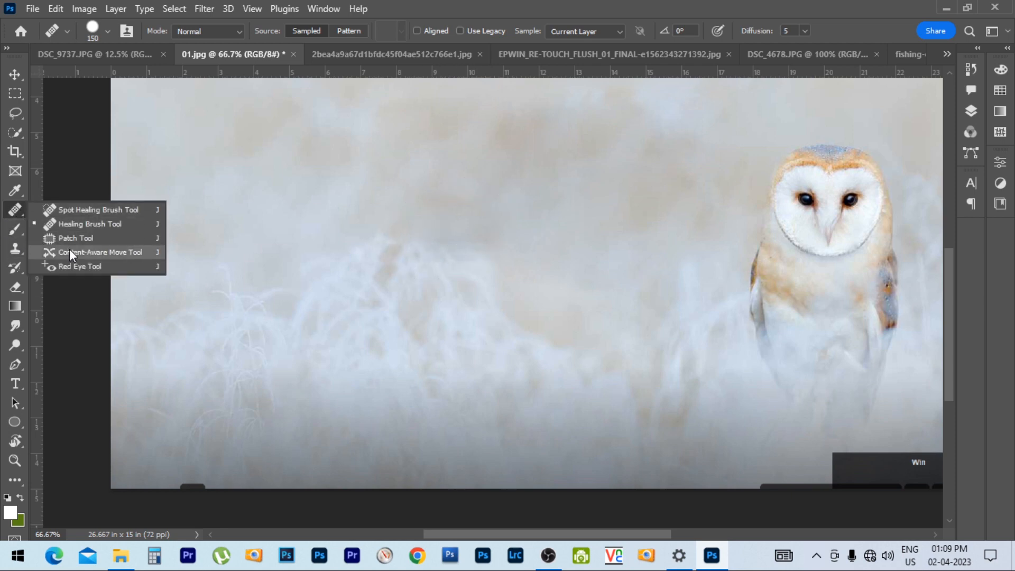
{"action": "left_click", "coordinate": [101, 253]}
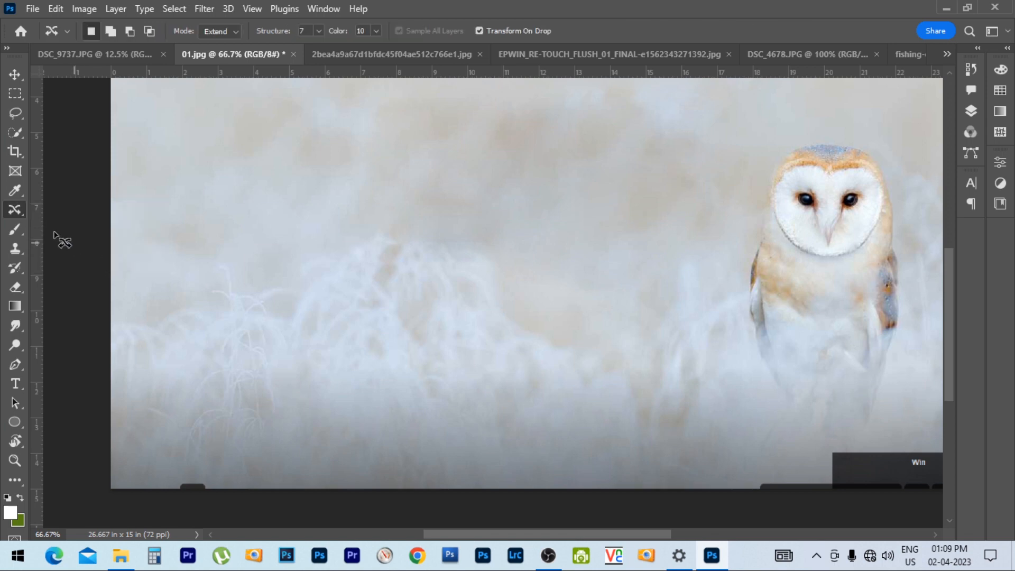
{"action": "mouse_move", "coordinate": [767, 144]}
{"action": "left_mouse_down"}
{"action": "mouse_move", "coordinate": [915, 308]}
{"action": "mouse_move", "coordinate": [881, 177]}
{"action": "left_mouse_up"}
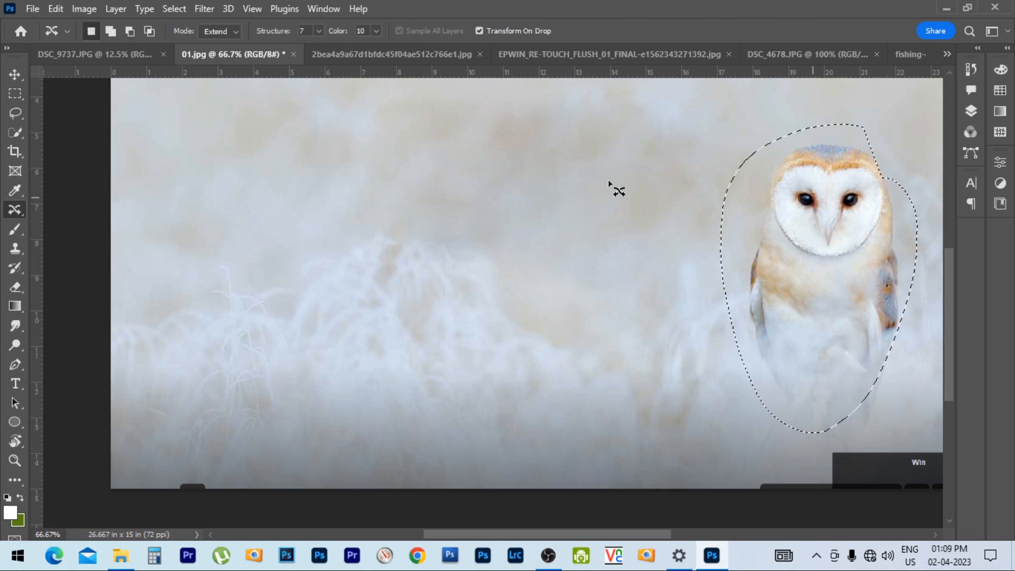
{"action": "left_click_drag", "start_coordinate": [827, 256], "coordinate": [561, 258]}
{"action": "key", "text": "Escape"}
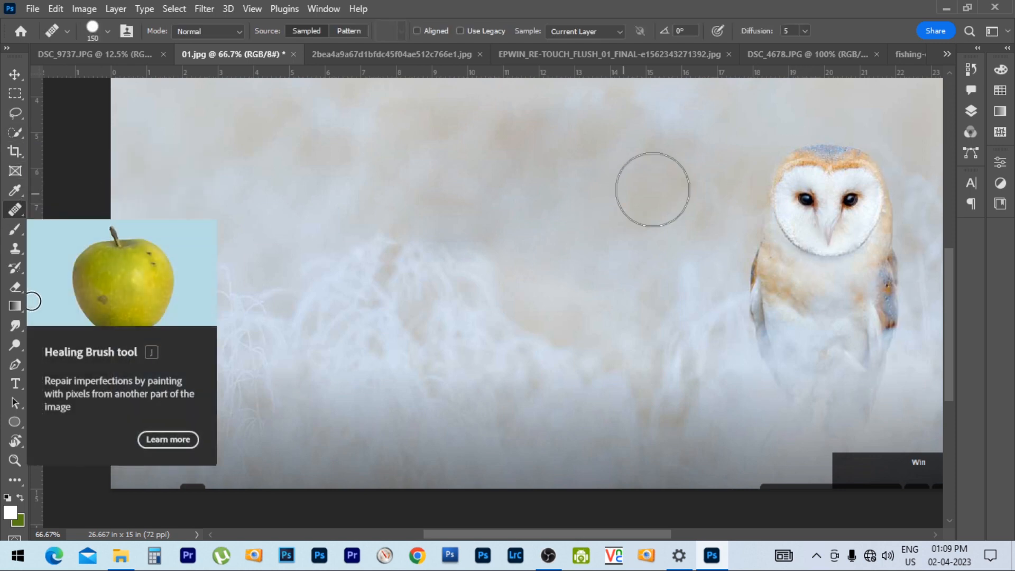
Sample the owl's face with the Healing Brush and paint copies at size 175 over the empty background, including on Layer 1
{"action": "left_click", "coordinate": [827, 201], "text": "alt"}
{"action": "key", "text": "bracketright"}
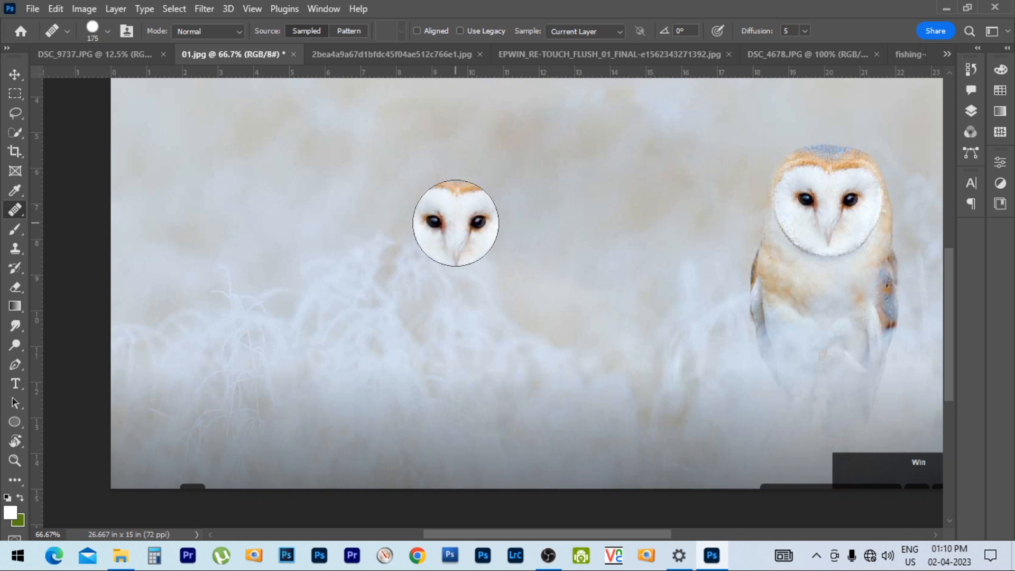
{"action": "mouse_move", "coordinate": [455, 223]}
{"action": "left_mouse_down"}
{"action": "mouse_move", "coordinate": [468, 205]}
{"action": "mouse_move", "coordinate": [441, 218]}
{"action": "mouse_move", "coordinate": [442, 247]}
{"action": "mouse_move", "coordinate": [467, 209]}
{"action": "mouse_move", "coordinate": [431, 218]}
{"action": "mouse_move", "coordinate": [440, 207]}
{"action": "mouse_move", "coordinate": [485, 206]}
{"action": "mouse_move", "coordinate": [480, 253]}
{"action": "mouse_move", "coordinate": [456, 248]}
{"action": "mouse_move", "coordinate": [484, 321]}
{"action": "mouse_move", "coordinate": [430, 305]}
{"action": "mouse_move", "coordinate": [412, 286]}
{"action": "mouse_move", "coordinate": [427, 390]}
{"action": "mouse_move", "coordinate": [430, 297]}
{"action": "mouse_move", "coordinate": [445, 403]}
{"action": "mouse_move", "coordinate": [486, 314]}
{"action": "mouse_move", "coordinate": [419, 407]}
{"action": "mouse_move", "coordinate": [458, 414]}
{"action": "mouse_move", "coordinate": [469, 335]}
{"action": "mouse_move", "coordinate": [467, 402]}
{"action": "left_mouse_up"}
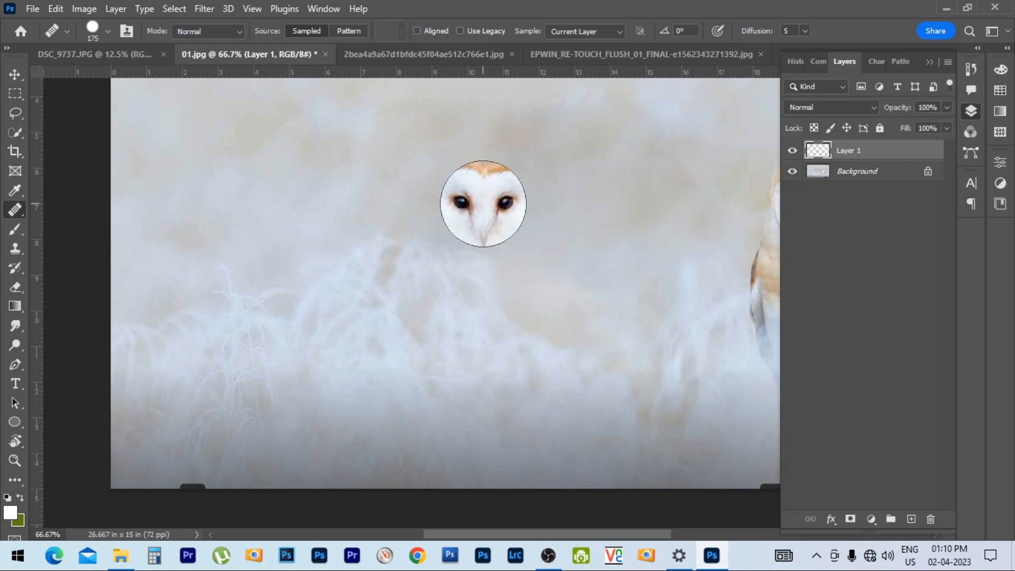
{"action": "mouse_move", "coordinate": [483, 204]}
{"action": "left_mouse_down"}
{"action": "mouse_move", "coordinate": [498, 184]}
{"action": "mouse_move", "coordinate": [504, 221]}
{"action": "mouse_move", "coordinate": [455, 192]}
{"action": "mouse_move", "coordinate": [478, 159]}
{"action": "mouse_move", "coordinate": [473, 236]}
{"action": "mouse_move", "coordinate": [528, 164]}
{"action": "mouse_move", "coordinate": [465, 215]}
{"action": "left_mouse_up"}
{"action": "left_click", "coordinate": [226, 31]}
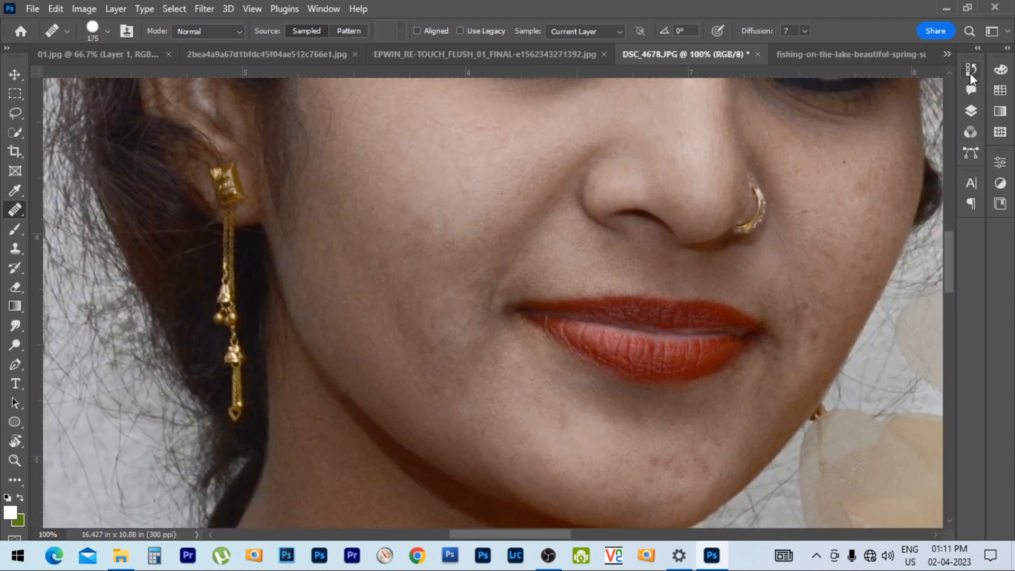
Revert the portrait DSC_4678.JPG to its Levels history state
{"action": "left_click", "coordinate": [969, 73]}
{"action": "scroll", "coordinate": [916, 112], "scroll_direction": "up", "scroll_amount": 3}
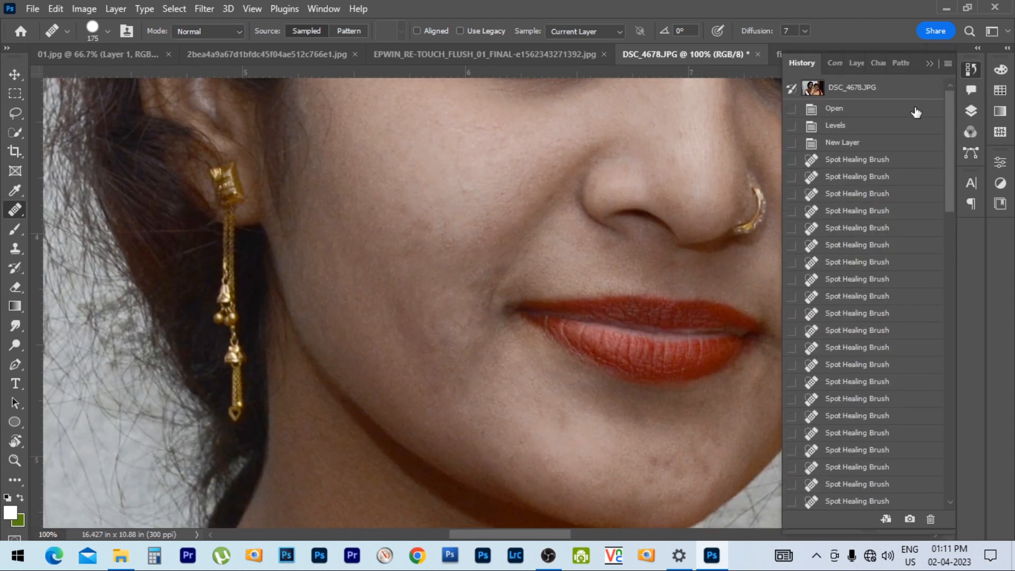
{"action": "left_click", "coordinate": [850, 127]}
With the Clone Stamp at size 40, sample clear cheek skin and cover the upper group of blemishes on the cheek
{"action": "left_click", "coordinate": [470, 136], "text": "ctrl"}
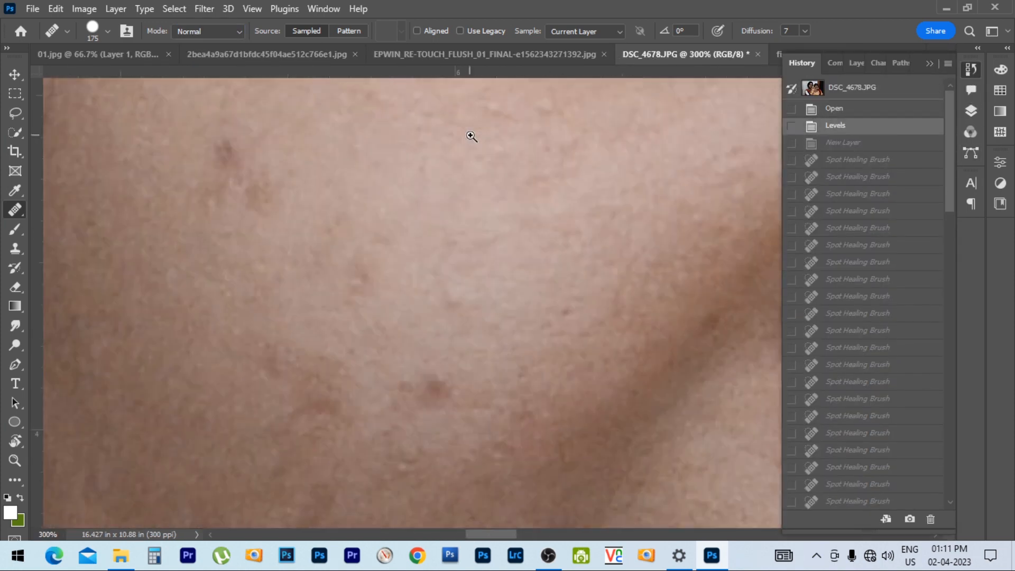
{"action": "left_click_drag", "start_coordinate": [269, 227], "coordinate": [416, 283]}
{"action": "key", "text": "s"}
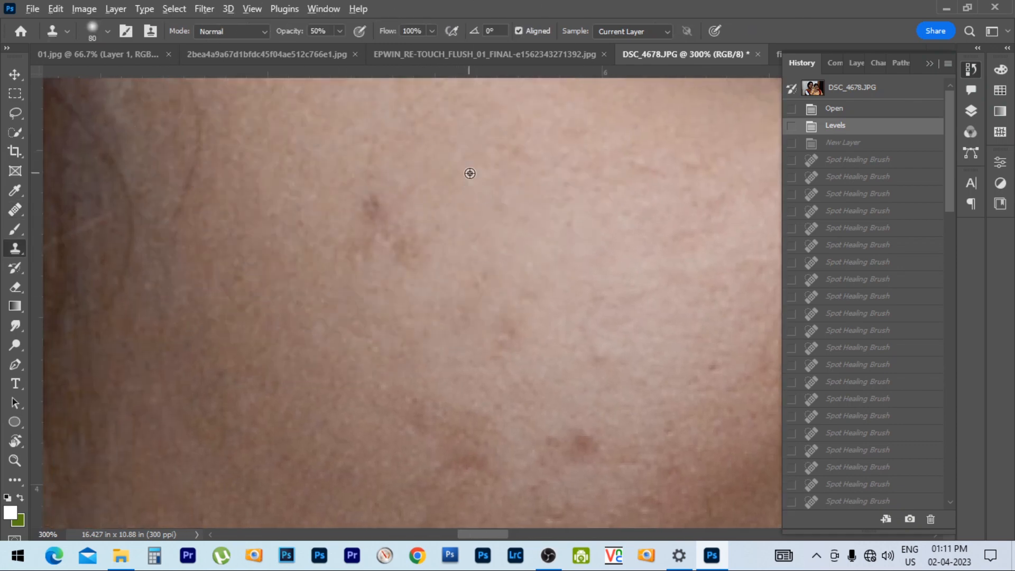
{"action": "key", "text": "bracketleft"}
{"action": "key", "text": "bracketleft"}
{"action": "key", "text": "bracketleft"}
{"action": "key", "text": "bracketleft"}
{"action": "left_click", "coordinate": [375, 209]}
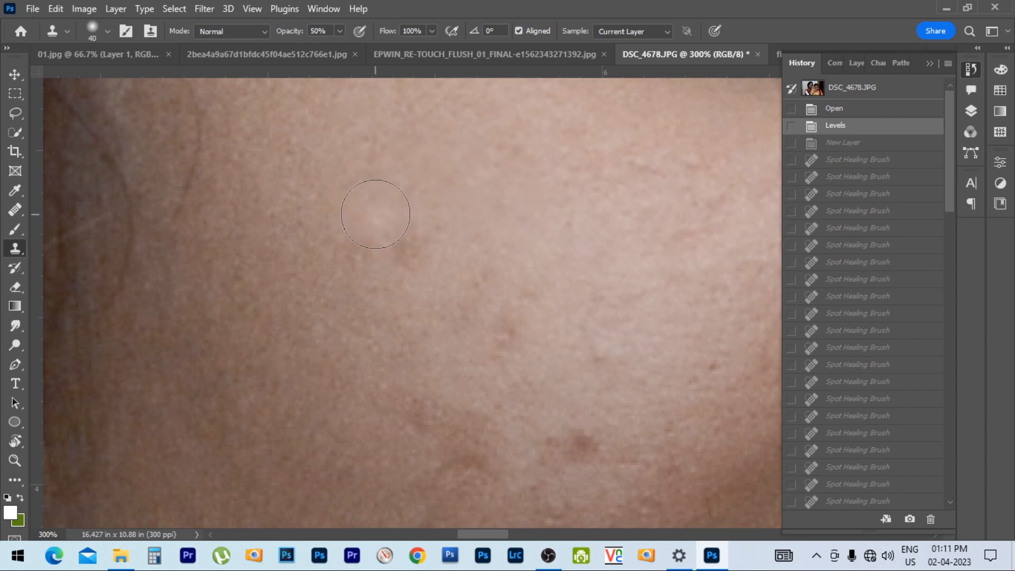
{"action": "scroll", "coordinate": [401, 265], "scroll_direction": "down", "scroll_amount": 1}
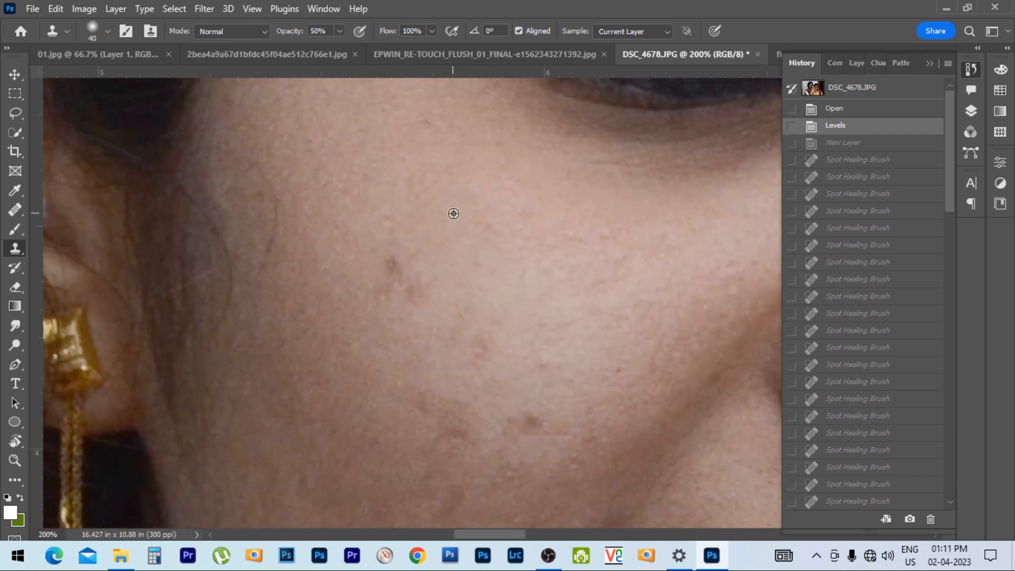
{"action": "left_click", "coordinate": [423, 239], "text": "alt"}
{"action": "left_click", "coordinate": [389, 267]}
{"action": "left_click", "coordinate": [403, 288]}
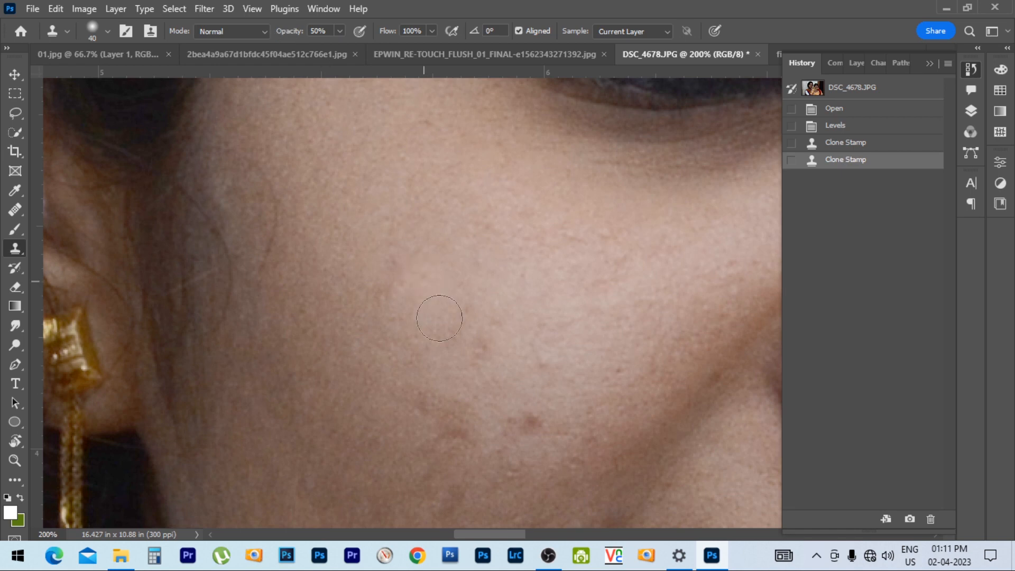
Clone over the remaining blemishes lower on the cheek, resampling nearby clear skin between spots
{"action": "left_click", "coordinate": [485, 341]}
{"action": "left_click", "coordinate": [488, 323]}
{"action": "left_click", "coordinate": [480, 363], "text": "alt"}
{"action": "left_click", "coordinate": [431, 395]}
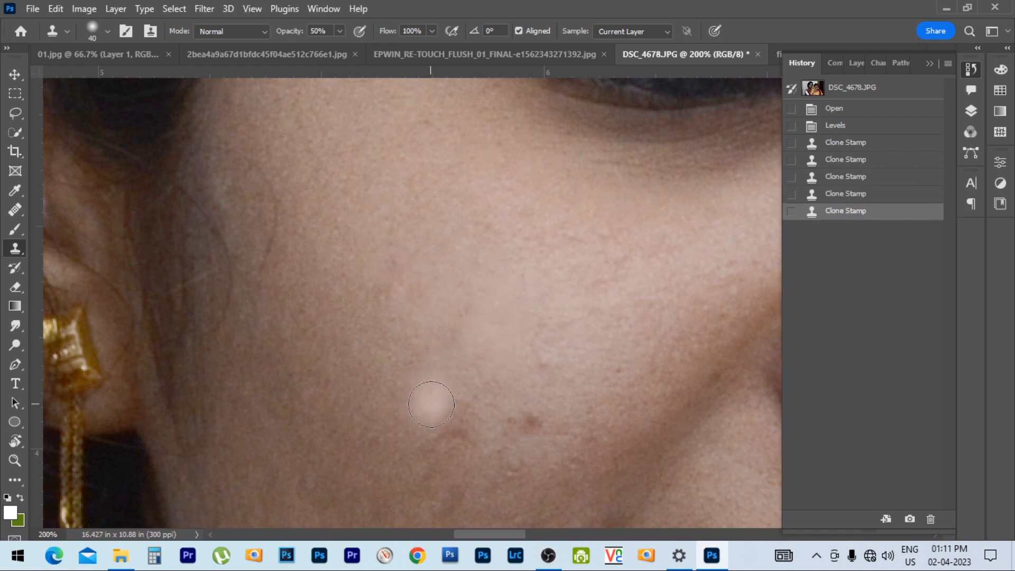
{"action": "left_click", "coordinate": [543, 349], "text": "alt"}
{"action": "left_click", "coordinate": [526, 425]}
{"action": "left_click", "coordinate": [487, 381]}
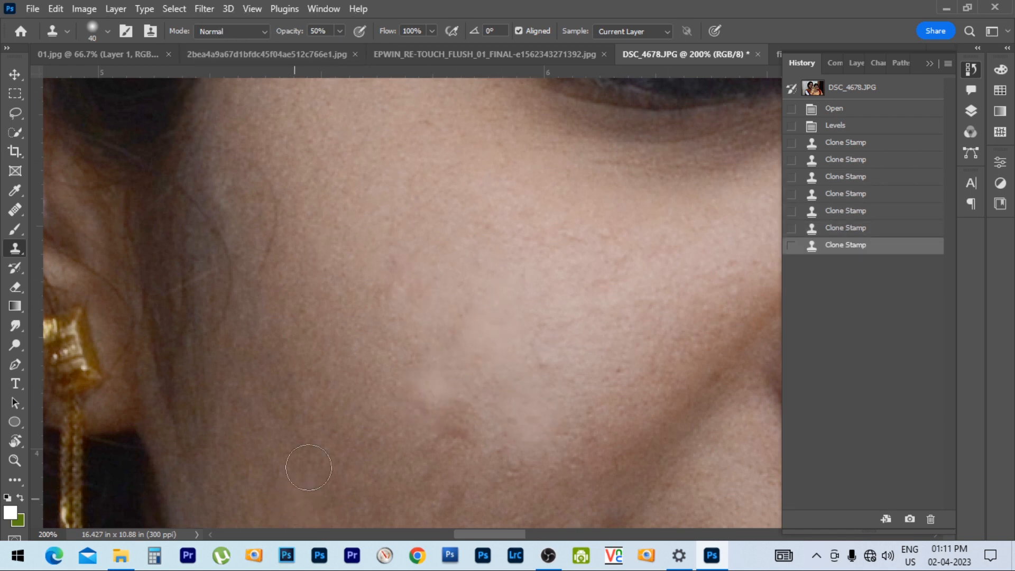
Open IMG_6472.JPG from the DEmo folder as a new Photoshop document
{"action": "key", "text": "alt+Tab"}
{"action": "left_click", "coordinate": [615, 284]}
{"action": "left_click", "coordinate": [745, 445]}
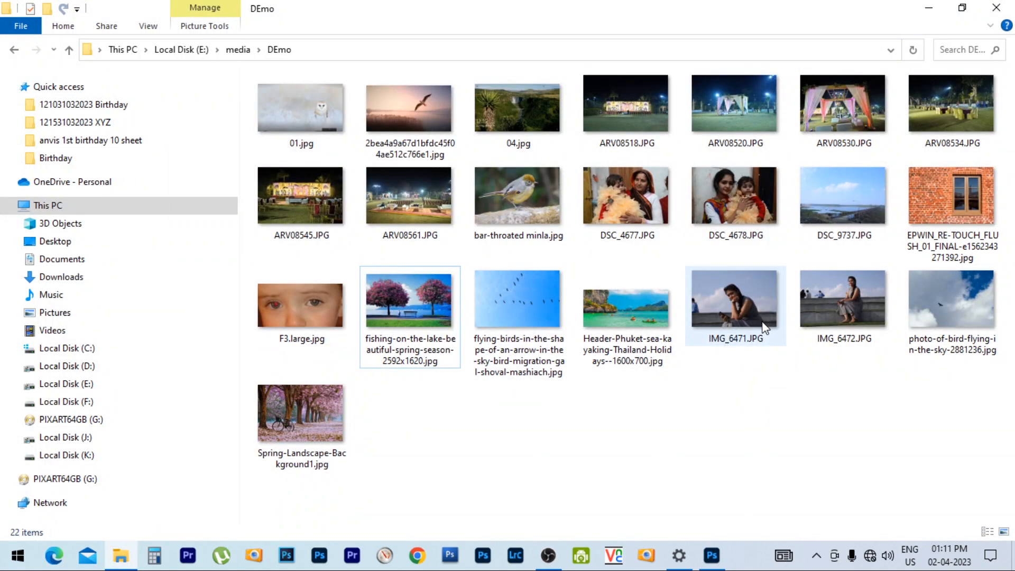
{"action": "left_click_drag", "start_coordinate": [829, 312], "coordinate": [714, 30]}
{"action": "key", "text": "alt+Tab"}
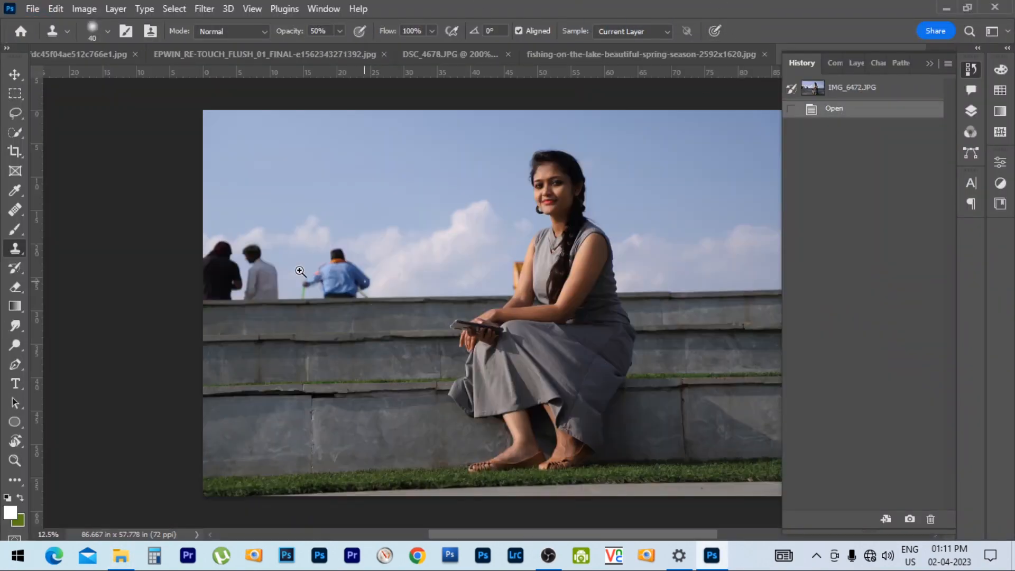
Enlarge the Clone Stamp to 300 and clone over the wall end of the green rope beside the man in blue
{"action": "left_click_drag", "start_coordinate": [223, 222], "coordinate": [286, 261]}
{"action": "left_click_drag", "start_coordinate": [614, 398], "coordinate": [540, 300]}
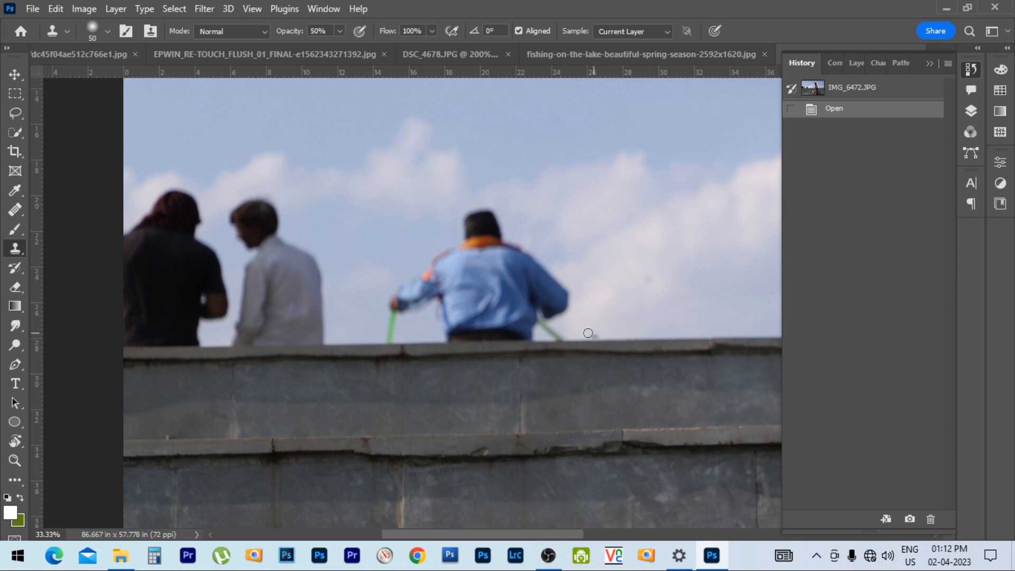
{"action": "key", "text": "bracketright"}
{"action": "key", "text": "bracketright"}
{"action": "key", "text": "bracketright"}
{"action": "scroll", "coordinate": [558, 335], "scroll_direction": "up", "scroll_amount": 2}
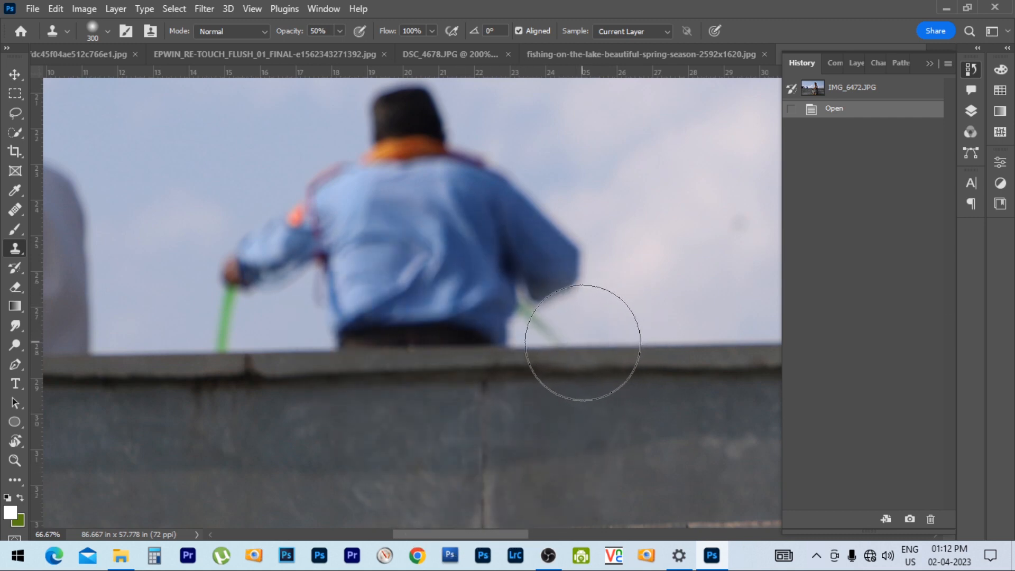
{"action": "left_click", "coordinate": [570, 350]}
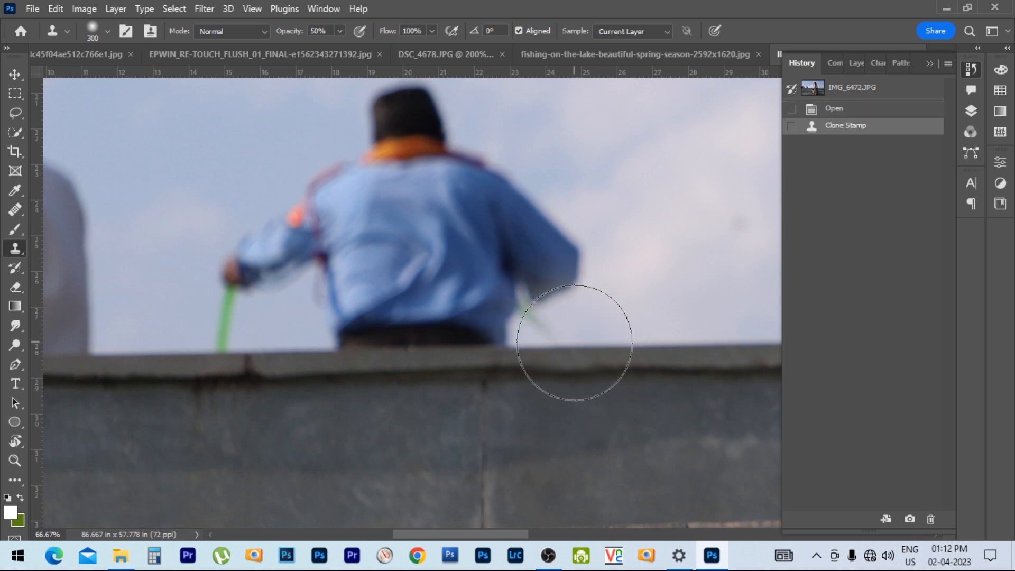
Clone sky over the blue-shirted man's right elbow and side, using brush sizes 150 and 200
{"action": "key", "text": "bracketleft"}
{"action": "key", "text": "bracketleft"}
{"action": "key", "text": "bracketleft"}
{"action": "key", "text": "bracketleft"}
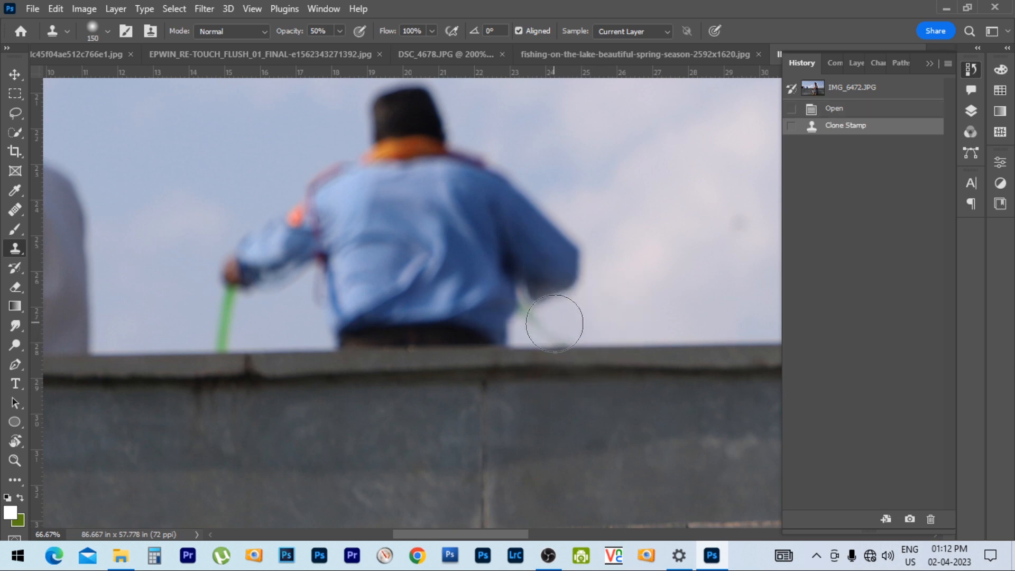
{"action": "left_click_drag", "start_coordinate": [515, 316], "coordinate": [549, 289]}
{"action": "mouse_move", "coordinate": [567, 273]}
{"action": "left_mouse_down"}
{"action": "mouse_move", "coordinate": [530, 288]}
{"action": "mouse_move", "coordinate": [557, 261]}
{"action": "left_mouse_up"}
{"action": "key", "text": "bracketright"}
{"action": "key", "text": "bracketright"}
{"action": "left_click", "coordinate": [558, 261]}
{"action": "left_click", "coordinate": [554, 265]}
{"action": "left_click", "coordinate": [554, 265]}
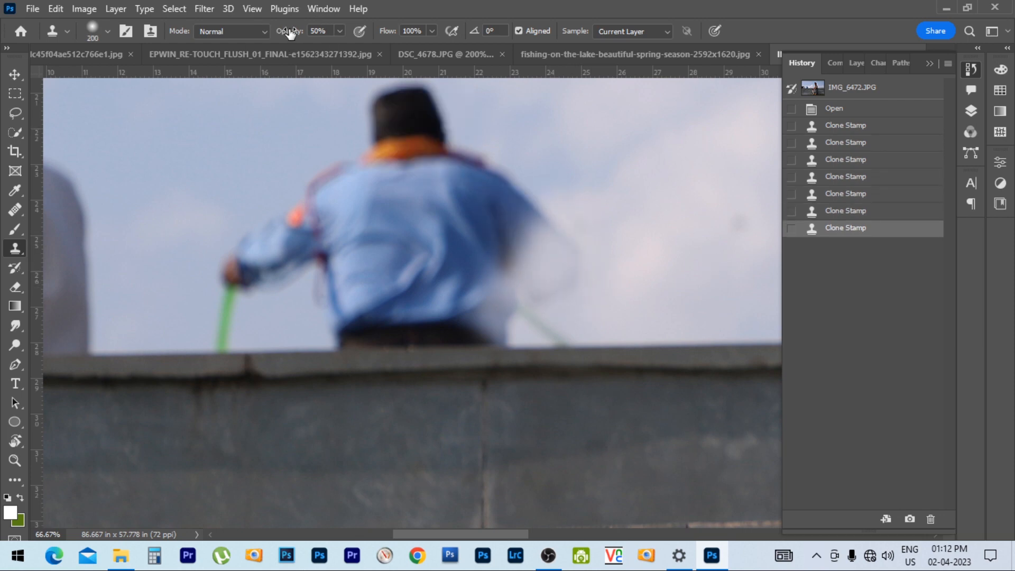
Raise the Clone Stamp opacity to 100% and clone sky over the right half of the man in blue and his cap
{"action": "left_click", "coordinate": [555, 243]}
{"action": "mouse_move", "coordinate": [550, 267]}
{"action": "left_mouse_down"}
{"action": "mouse_move", "coordinate": [539, 317]}
{"action": "mouse_move", "coordinate": [519, 180]}
{"action": "mouse_move", "coordinate": [510, 304]}
{"action": "mouse_move", "coordinate": [487, 287]}
{"action": "mouse_move", "coordinate": [461, 231]}
{"action": "mouse_move", "coordinate": [461, 301]}
{"action": "left_mouse_up"}
{"action": "left_click_drag", "start_coordinate": [561, 161], "coordinate": [559, 265]}
{"action": "key", "text": "bracketleft"}
{"action": "key", "text": "bracketleft"}
{"action": "key", "text": "bracketleft"}
{"action": "mouse_move", "coordinate": [425, 206]}
{"action": "left_mouse_down"}
{"action": "mouse_move", "coordinate": [406, 195]}
{"action": "mouse_move", "coordinate": [402, 235]}
{"action": "left_mouse_up"}
{"action": "key", "text": "bracketleft"}
{"action": "left_click", "coordinate": [429, 223]}
{"action": "left_click", "coordinate": [406, 211]}
Clone sky over the rest of the man in blue and his green rope down to the wall, using sizes 175 and 200
{"action": "key", "text": "bracketright"}
{"action": "key", "text": "bracketright"}
{"action": "key", "text": "bracketright"}
{"action": "key", "text": "bracketright"}
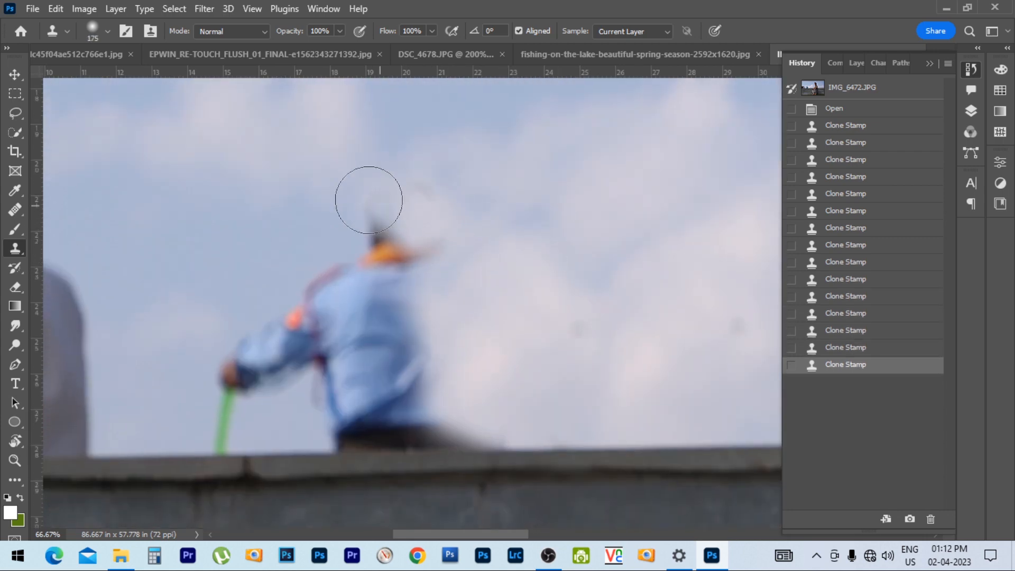
{"action": "mouse_move", "coordinate": [369, 199]}
{"action": "left_mouse_down"}
{"action": "mouse_move", "coordinate": [425, 246]}
{"action": "mouse_move", "coordinate": [389, 243]}
{"action": "mouse_move", "coordinate": [415, 349]}
{"action": "left_mouse_up"}
{"action": "mouse_move", "coordinate": [412, 377]}
{"action": "left_mouse_down"}
{"action": "mouse_move", "coordinate": [435, 415]}
{"action": "mouse_move", "coordinate": [459, 427]}
{"action": "mouse_move", "coordinate": [423, 428]}
{"action": "left_mouse_up"}
{"action": "left_click_drag", "start_coordinate": [394, 406], "coordinate": [373, 333]}
{"action": "left_click", "coordinate": [373, 220]}
{"action": "key", "text": "bracketright"}
{"action": "mouse_move", "coordinate": [364, 369]}
{"action": "left_mouse_down"}
{"action": "mouse_move", "coordinate": [352, 419]}
{"action": "mouse_move", "coordinate": [335, 257]}
{"action": "mouse_move", "coordinate": [326, 365]}
{"action": "mouse_move", "coordinate": [291, 337]}
{"action": "mouse_move", "coordinate": [229, 388]}
{"action": "mouse_move", "coordinate": [226, 430]}
{"action": "left_mouse_up"}
{"action": "key", "text": "bracketleft"}
{"action": "left_click", "coordinate": [342, 419]}
Sample the sky beside the man in the white shirt, clone it over his back, and undo the last two strokes
{"action": "left_click_drag", "start_coordinate": [478, 349], "coordinate": [711, 208]}
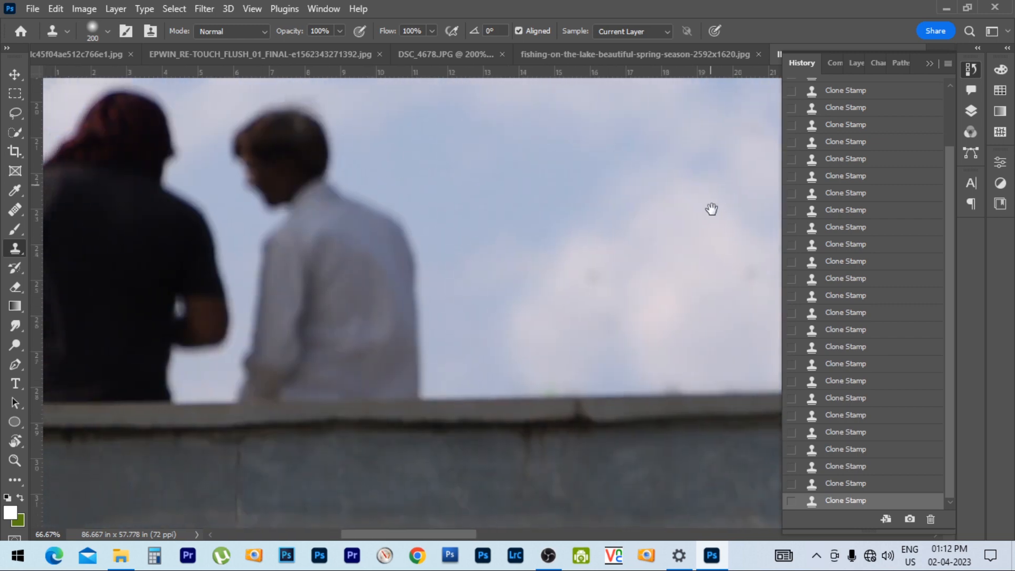
{"action": "left_click", "coordinate": [526, 290], "text": "alt"}
{"action": "mouse_move", "coordinate": [466, 253]}
{"action": "left_mouse_down"}
{"action": "mouse_move", "coordinate": [480, 404]}
{"action": "mouse_move", "coordinate": [482, 385]}
{"action": "left_mouse_up"}
{"action": "mouse_move", "coordinate": [497, 440]}
{"action": "left_mouse_down"}
{"action": "mouse_move", "coordinate": [485, 429]}
{"action": "mouse_move", "coordinate": [509, 431]}
{"action": "left_mouse_up"}
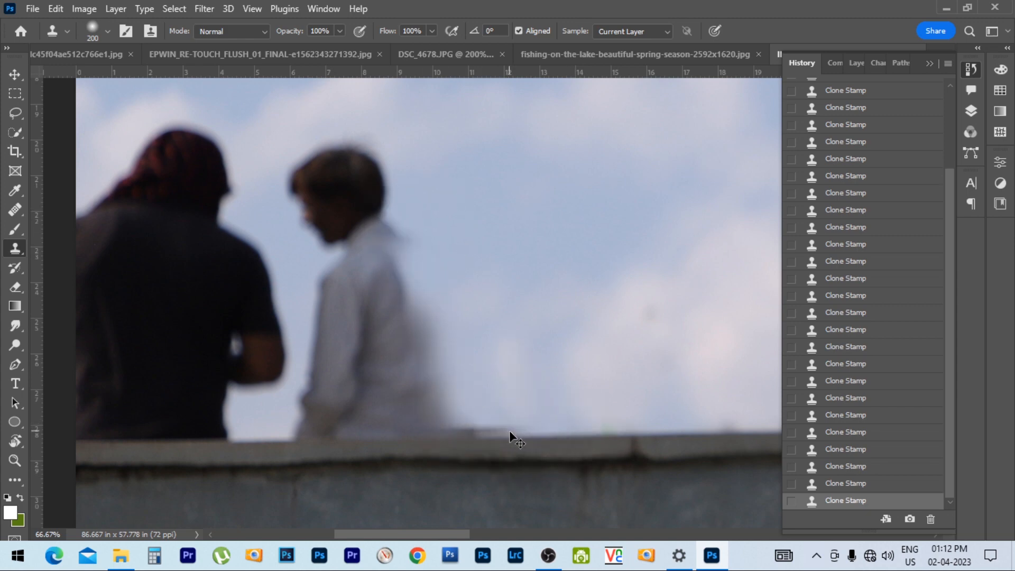
{"action": "key", "text": "ctrl+z"}
{"action": "key", "text": "ctrl+z"}
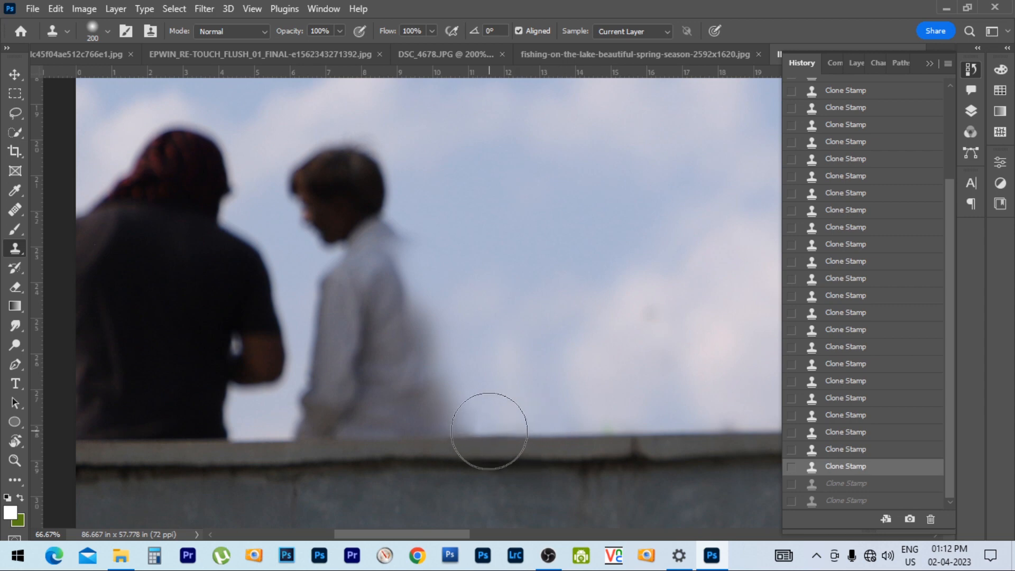
Clone sky over the two remaining men above the wall, enlarging the brush to 250
{"action": "mouse_move", "coordinate": [485, 432]}
{"action": "left_mouse_down"}
{"action": "mouse_move", "coordinate": [400, 427]}
{"action": "mouse_move", "coordinate": [439, 398]}
{"action": "mouse_move", "coordinate": [407, 366]}
{"action": "mouse_move", "coordinate": [376, 186]}
{"action": "mouse_move", "coordinate": [366, 189]}
{"action": "mouse_move", "coordinate": [407, 368]}
{"action": "mouse_move", "coordinate": [376, 269]}
{"action": "mouse_move", "coordinate": [327, 213]}
{"action": "mouse_move", "coordinate": [352, 365]}
{"action": "mouse_move", "coordinate": [264, 410]}
{"action": "left_mouse_up"}
{"action": "key", "text": "ctrl+minus"}
{"action": "left_click_drag", "start_coordinate": [293, 239], "coordinate": [410, 249]}
{"action": "key", "text": "]"}
{"action": "left_click_drag", "start_coordinate": [364, 207], "coordinate": [346, 235]}
{"action": "mouse_move", "coordinate": [376, 248]}
{"action": "left_mouse_down"}
{"action": "mouse_move", "coordinate": [402, 328]}
{"action": "mouse_move", "coordinate": [349, 222]}
{"action": "left_mouse_up"}
{"action": "mouse_move", "coordinate": [322, 222]}
{"action": "left_mouse_down"}
{"action": "mouse_move", "coordinate": [309, 328]}
{"action": "mouse_move", "coordinate": [285, 296]}
{"action": "left_mouse_up"}
{"action": "left_click_drag", "start_coordinate": [272, 291], "coordinate": [259, 325]}
Sample nearby sky and clone over the repeated cloud pattern just above the far left stretch of wall
{"action": "left_click", "coordinate": [371, 333], "text": "alt"}
{"action": "left_click_drag", "start_coordinate": [342, 393], "coordinate": [257, 386]}
{"action": "key", "text": "ctrl+minus"}
{"action": "key", "text": "ctrl+minus"}
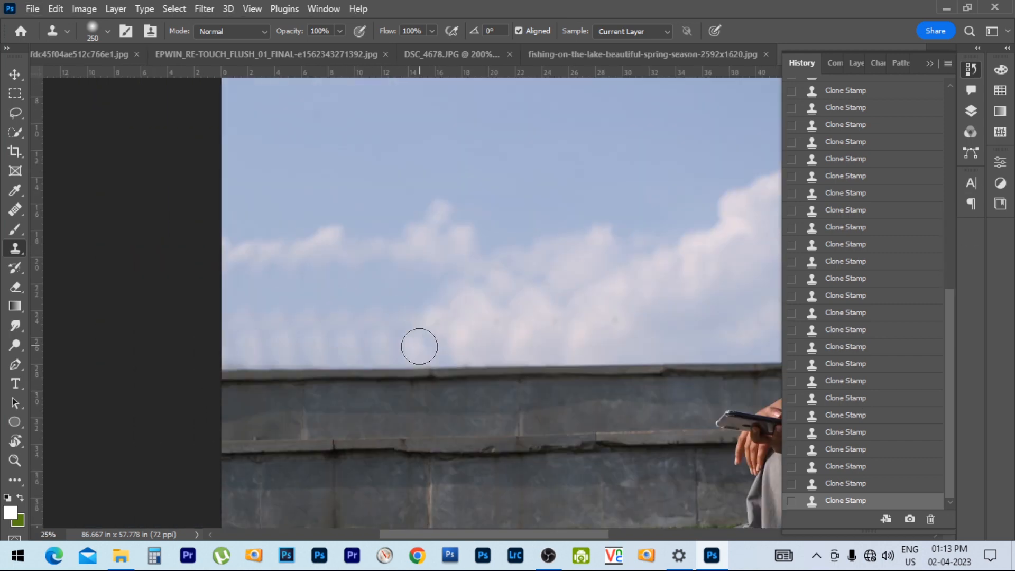
{"action": "left_click_drag", "start_coordinate": [370, 346], "coordinate": [347, 341]}
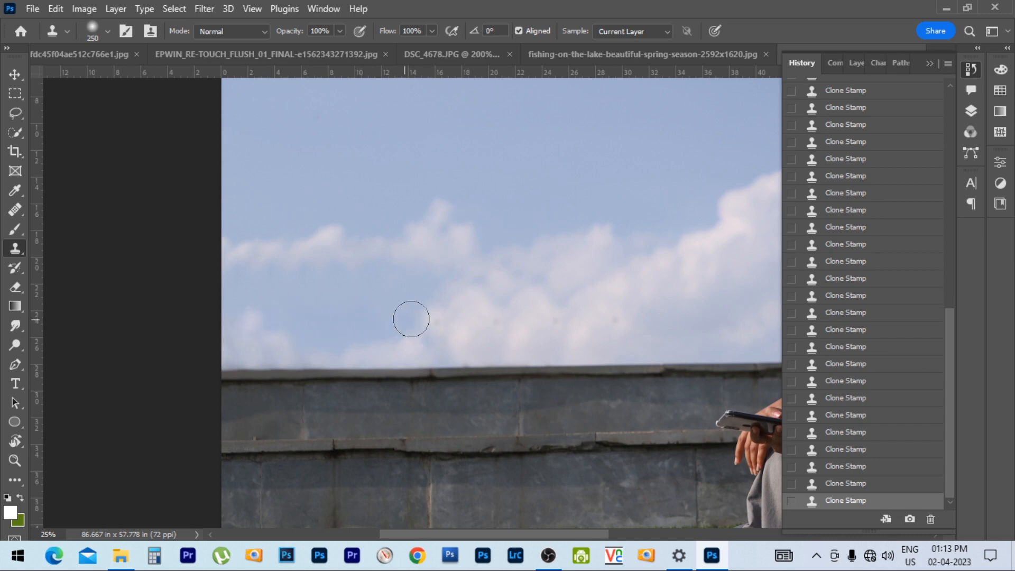
{"action": "key", "text": "v"}
{"action": "left_click_drag", "start_coordinate": [639, 315], "coordinate": [370, 302]}
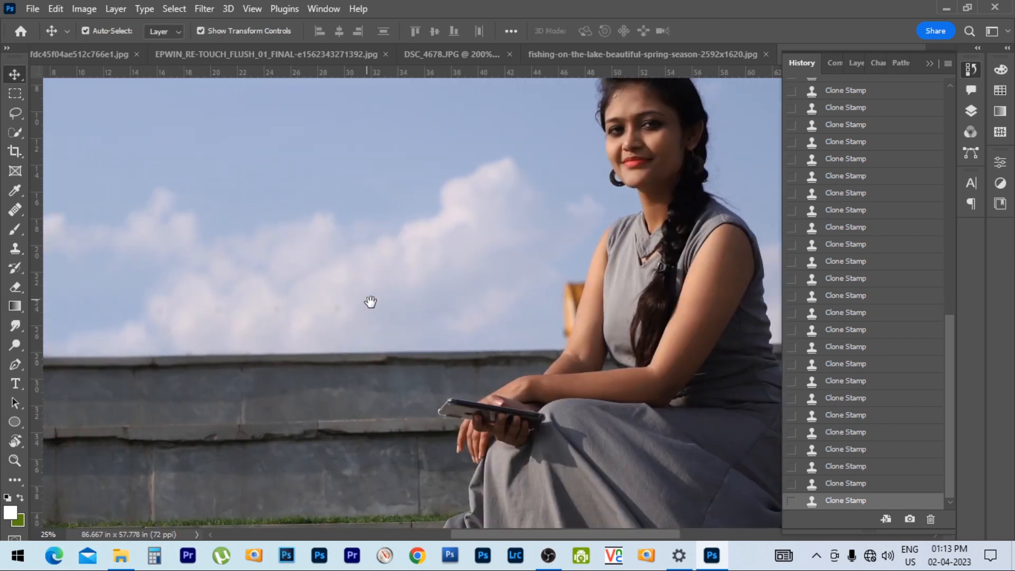
{"action": "left_click_drag", "start_coordinate": [714, 351], "coordinate": [670, 318]}
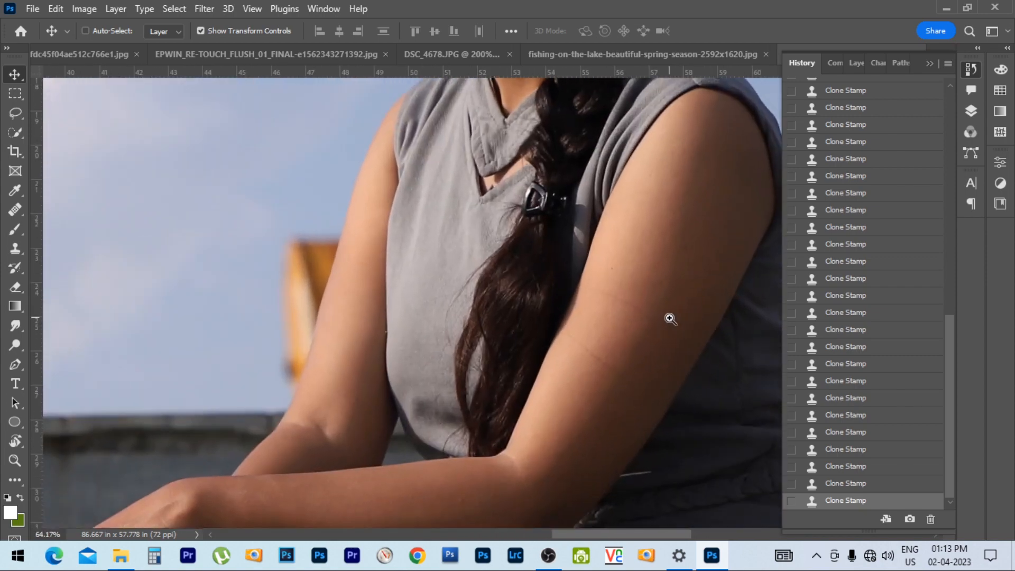
{"action": "left_click_drag", "start_coordinate": [337, 414], "coordinate": [501, 289]}
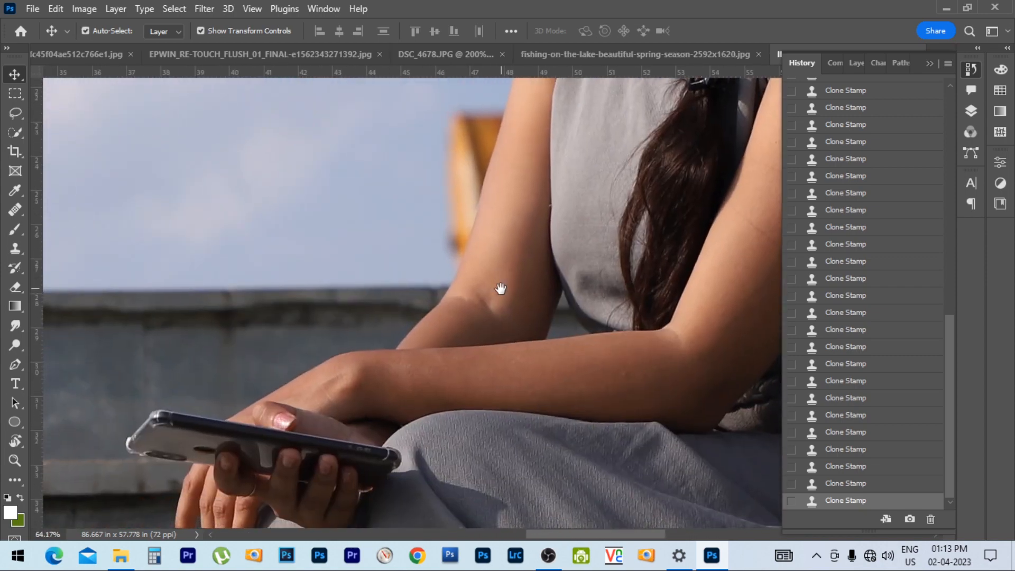
{"action": "left_click_drag", "start_coordinate": [689, 450], "coordinate": [540, 318]}
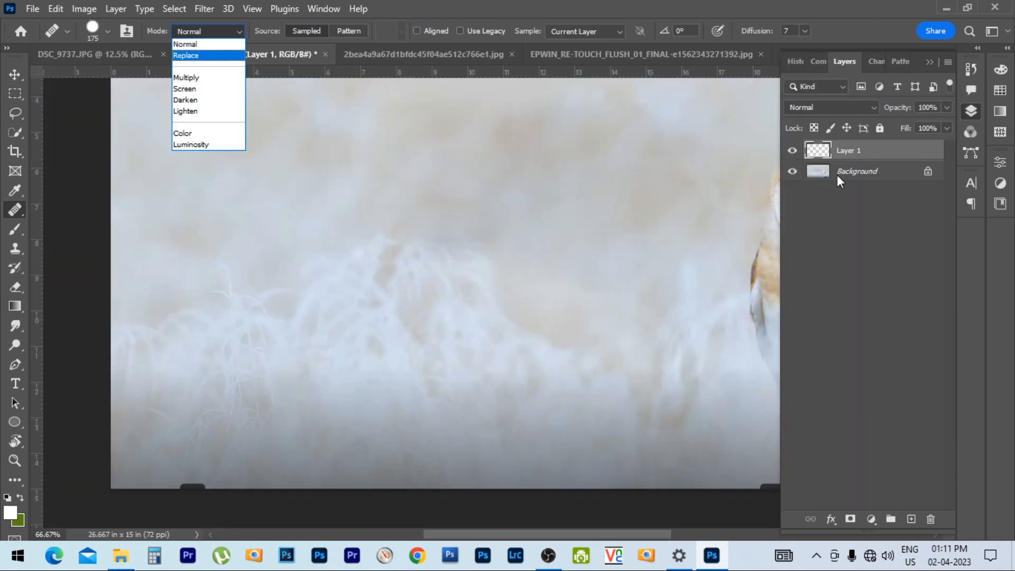
Check Layer 1's visibility in 01.jpg and look through the open brick wall and lakeside tree images
{"action": "left_click", "coordinate": [791, 152]}
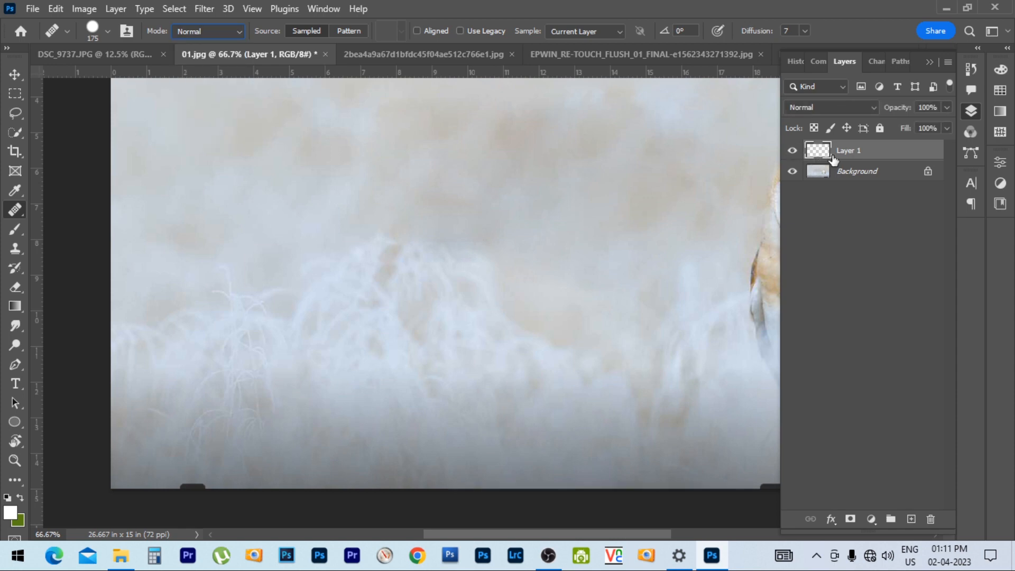
{"action": "left_click", "coordinate": [929, 63]}
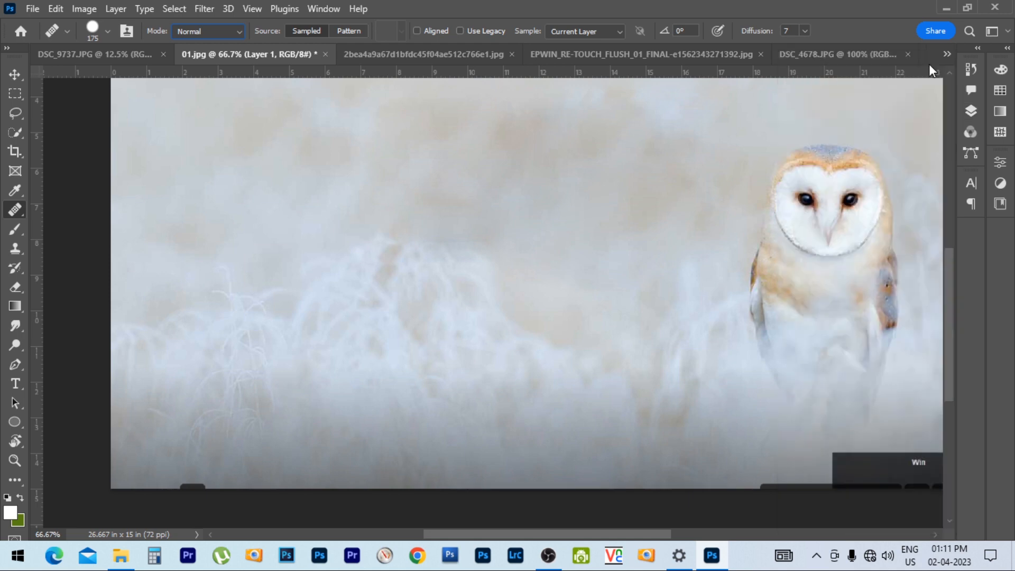
{"action": "left_click", "coordinate": [460, 59]}
{"action": "left_click", "coordinate": [596, 52]}
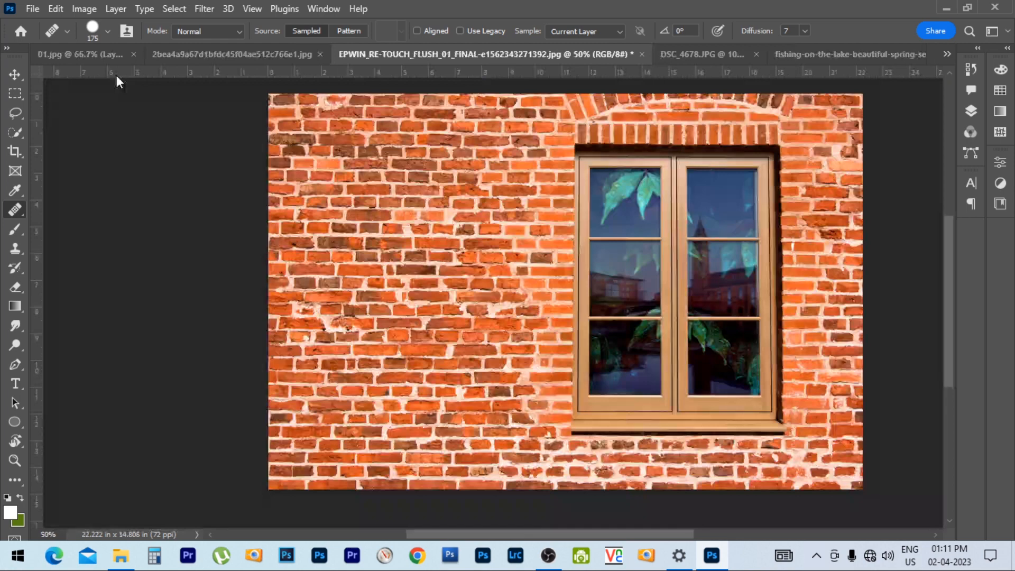
{"action": "left_click", "coordinate": [95, 57]}
{"action": "left_click", "coordinate": [826, 59]}
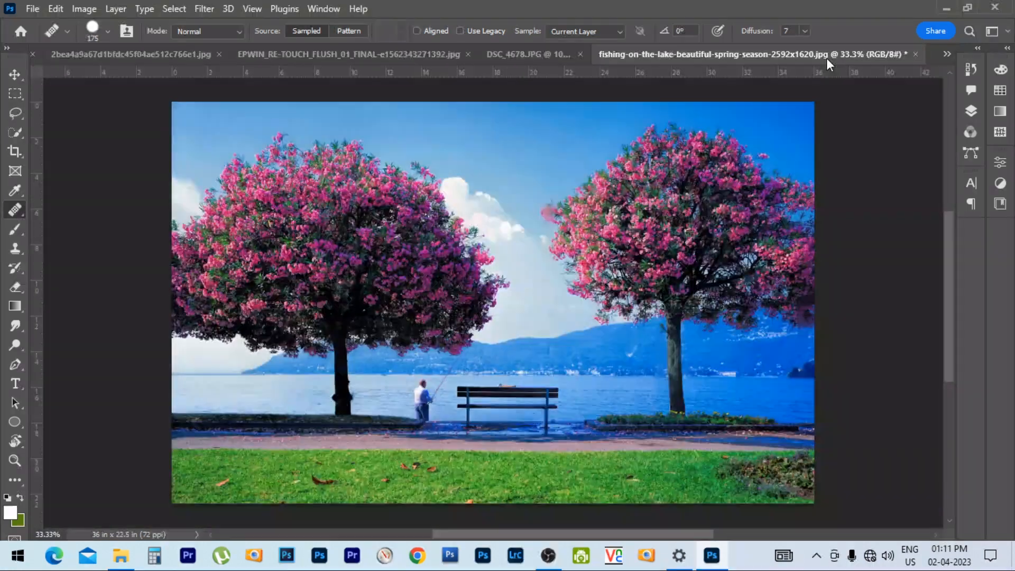
Switch to the portrait DSC_4678.JPG and return it to its Levels history state
{"action": "left_click", "coordinate": [547, 58]}
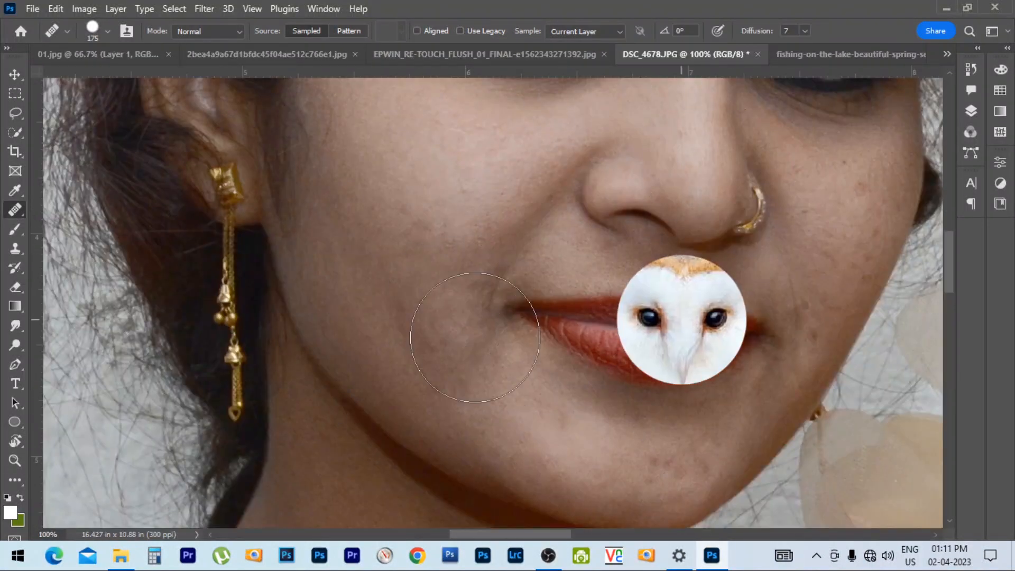
{"action": "left_click", "coordinate": [970, 69]}
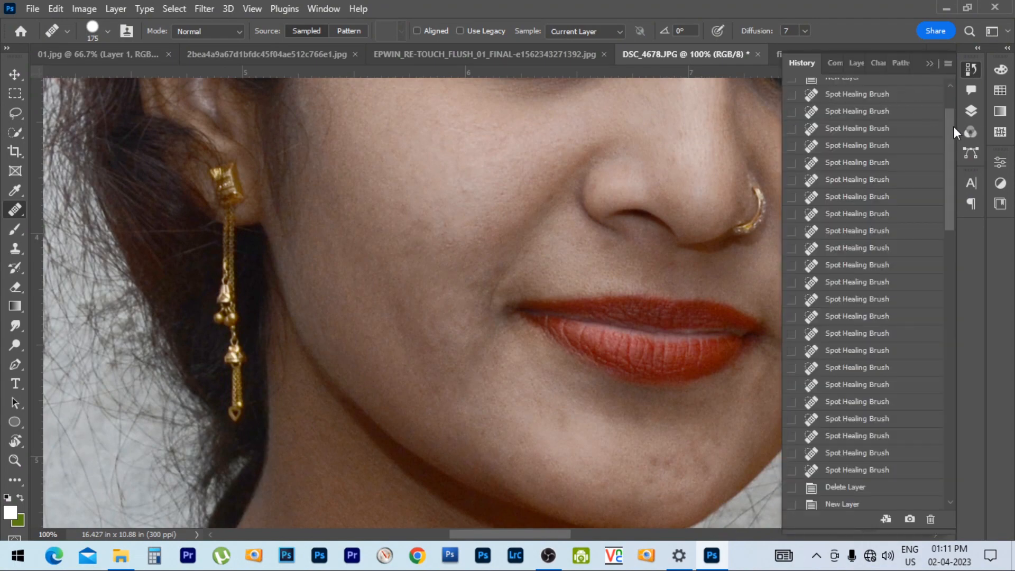
{"action": "left_click_drag", "start_coordinate": [951, 129], "coordinate": [938, 91]}
{"action": "left_click", "coordinate": [846, 125]}
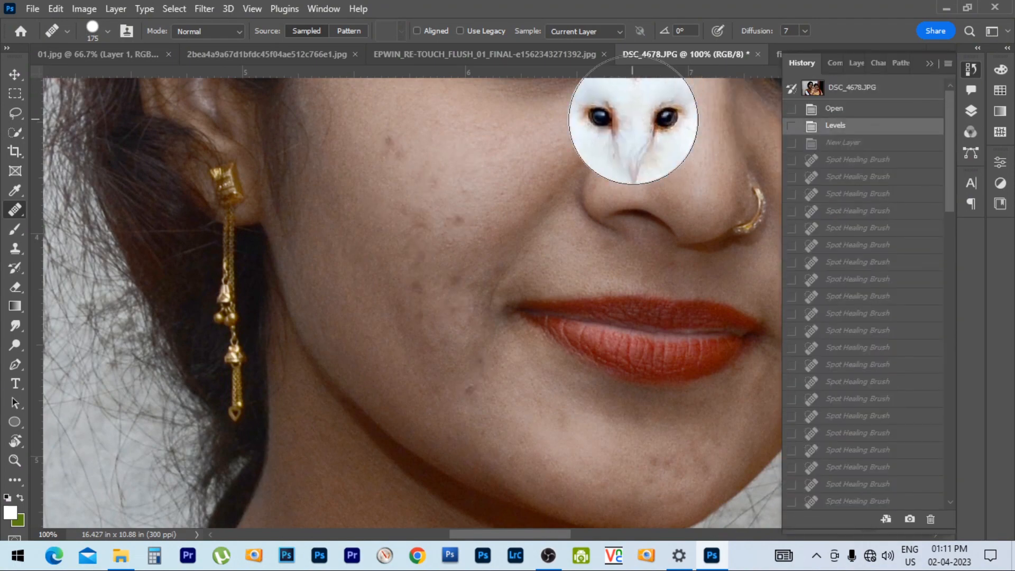